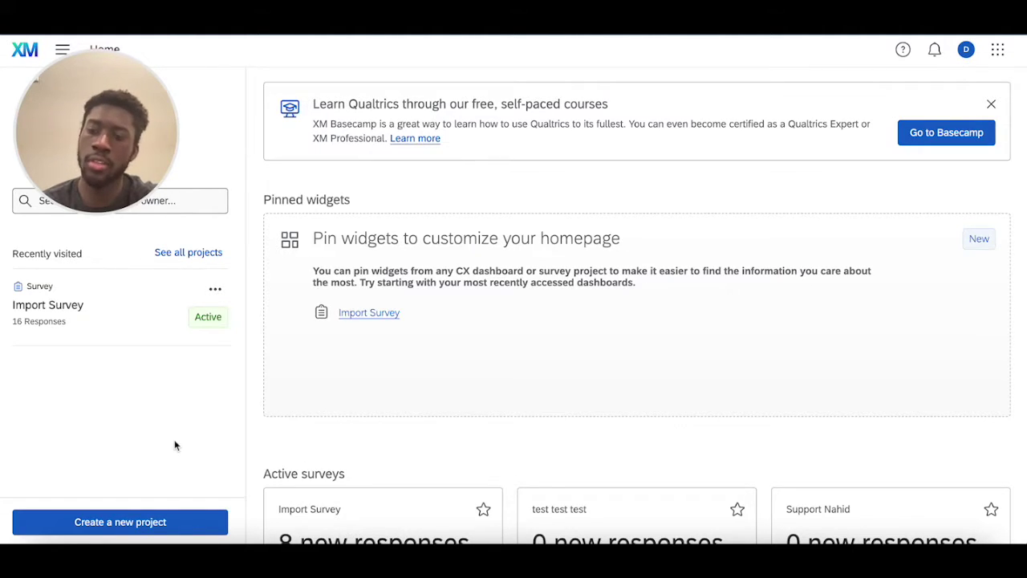
# Step: Open the Import Survey project from the Recently visited cards on the Qualtrics home page
pyautogui.click(107, 317)
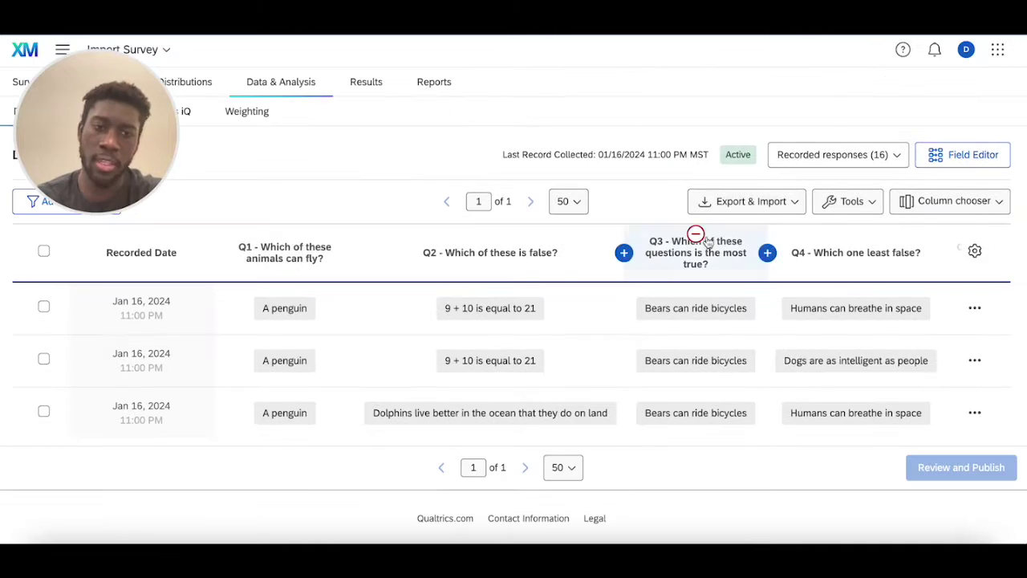
# Step: Download the Import Survey responses as a CSV export and reveal the downloaded file in its folder
pyautogui.click(745, 202)
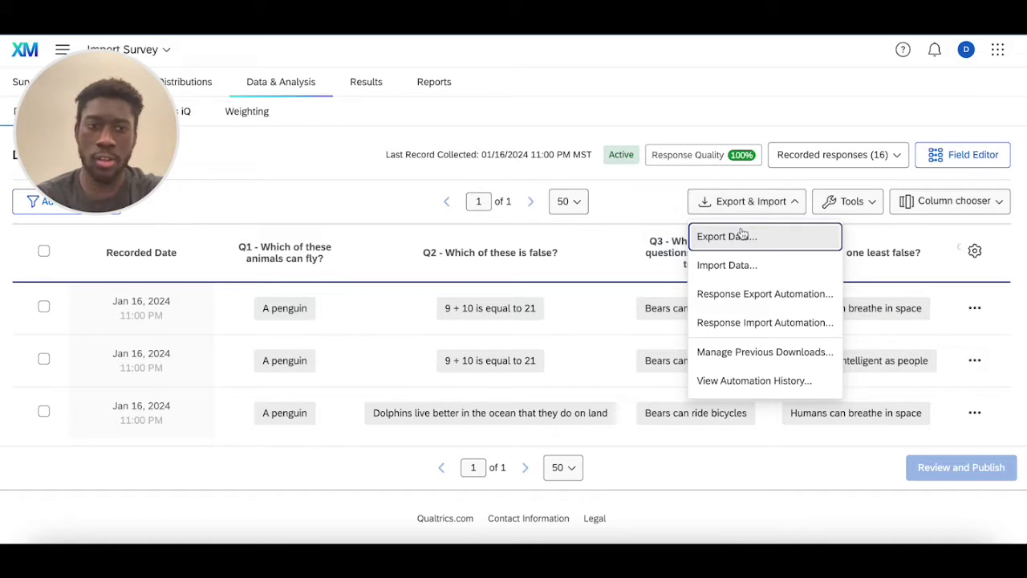
pyautogui.click(741, 235)
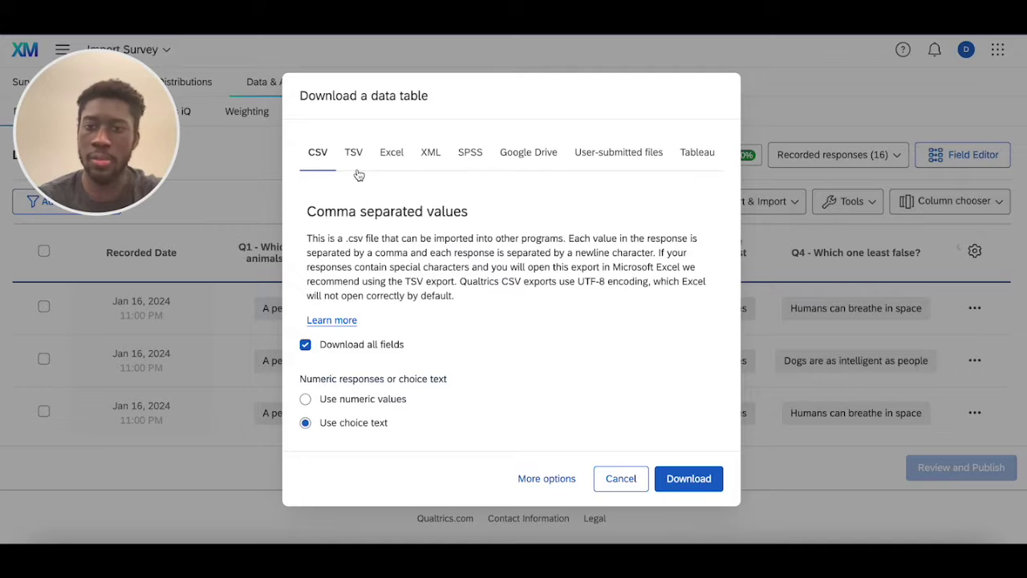
pyautogui.click(702, 482)
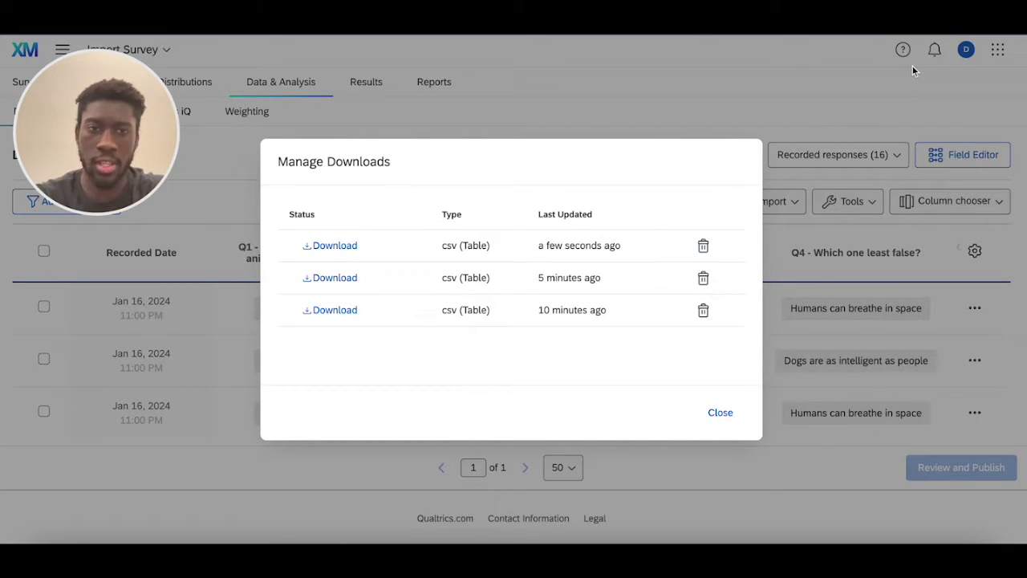
pyautogui.click(921, 24)
pyautogui.click(857, 83)
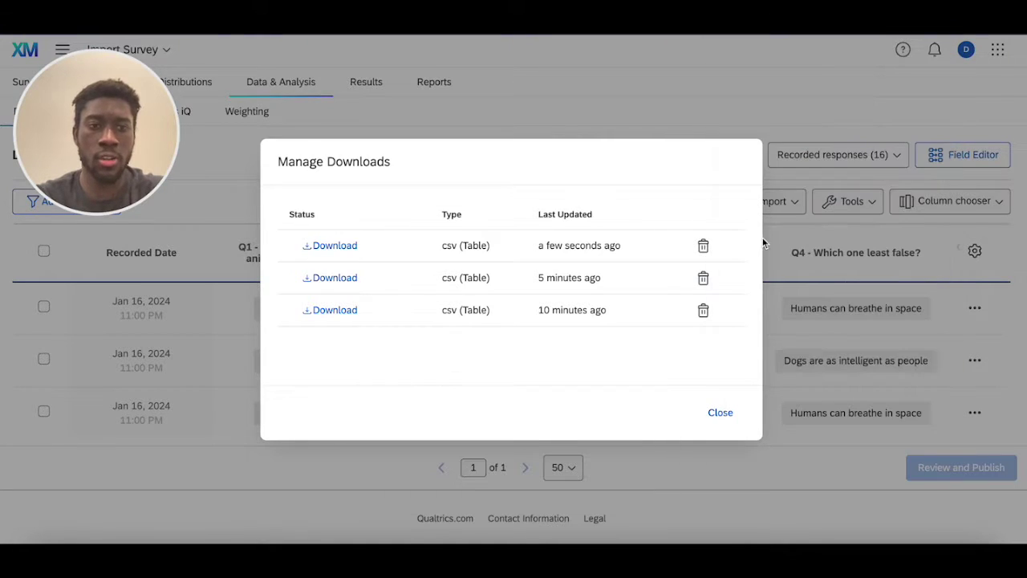
# Step: Open the exported CSV in Numbers, narrow the window, and scroll across its columns
pyautogui.doubleClick(553, 53)
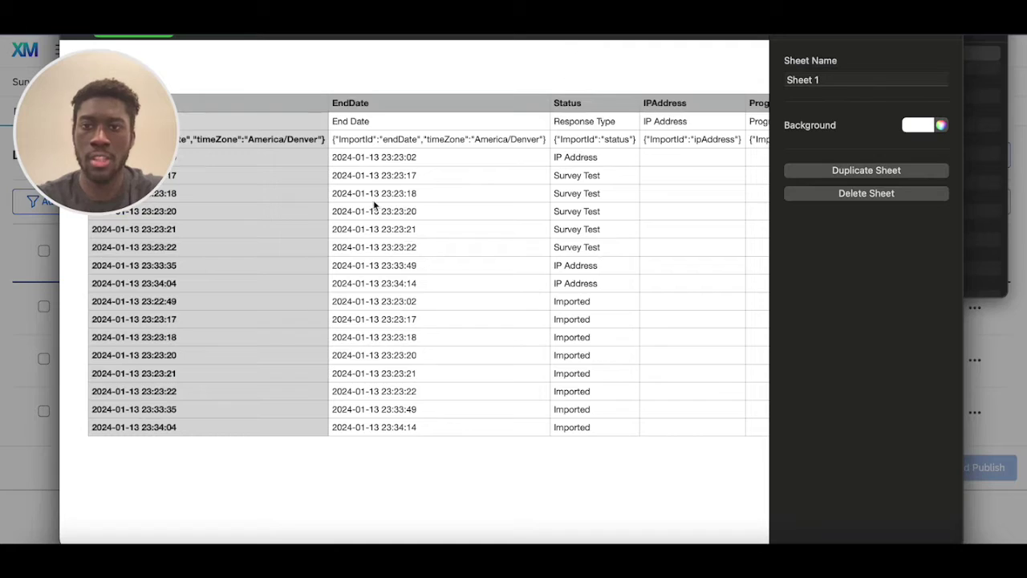
pyautogui.moveTo(62, 398); pyautogui.dragTo(186, 398)
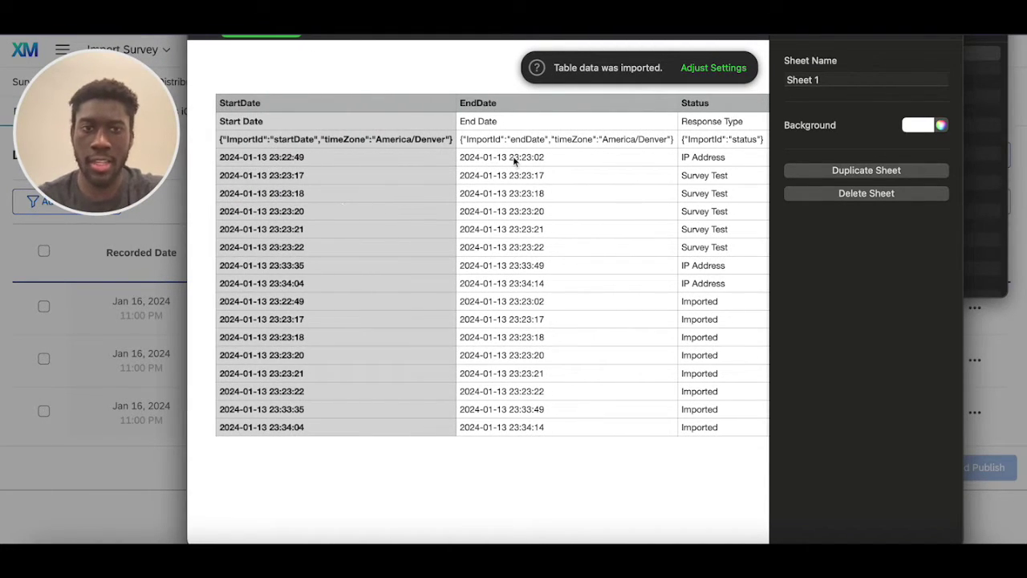
pyautogui.hscroll(5, 513, 156)
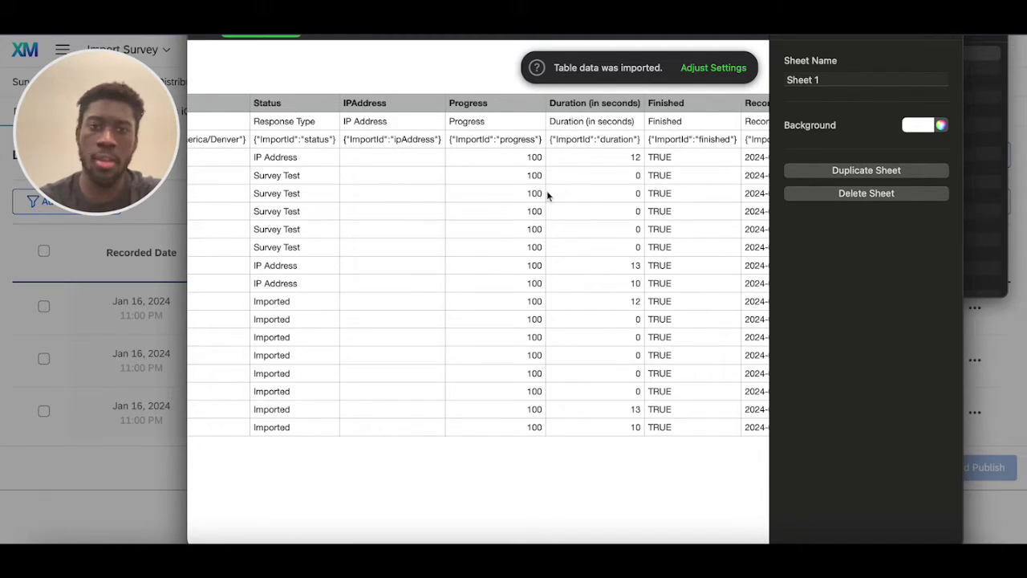
pyautogui.hscroll(3, 642, 285)
pyautogui.hscroll(15, 613, 286)
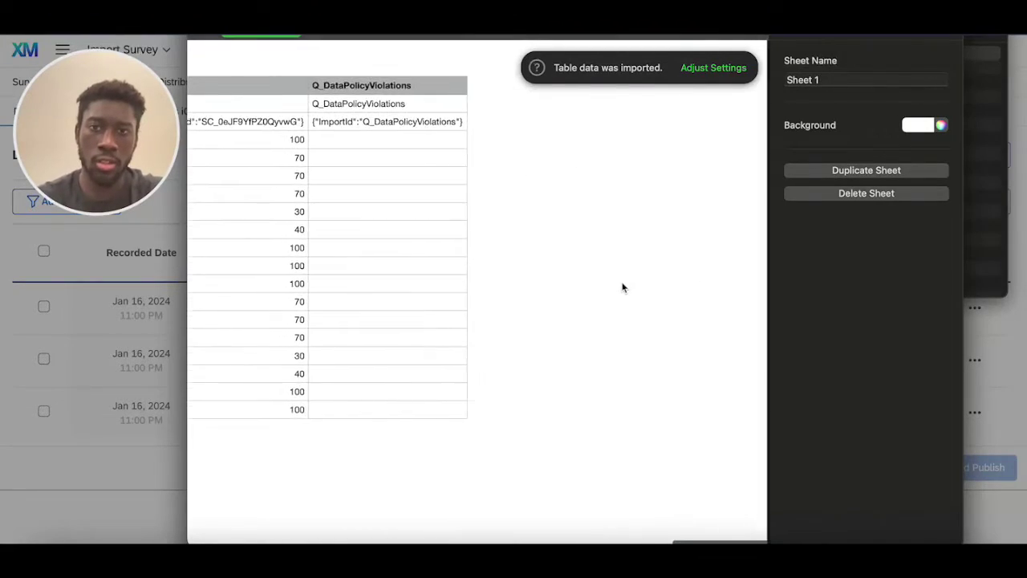
pyautogui.hscroll(-15, 623, 288)
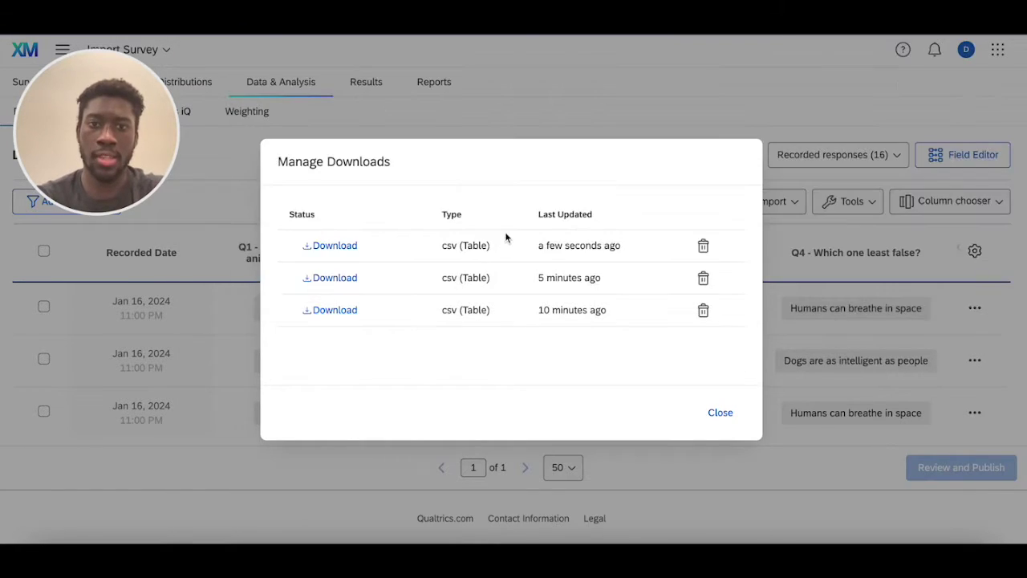
# Step: Upload Import Survey_January 16, 2024_23.03.csv as new response data through Import Data
pyautogui.click(719, 413)
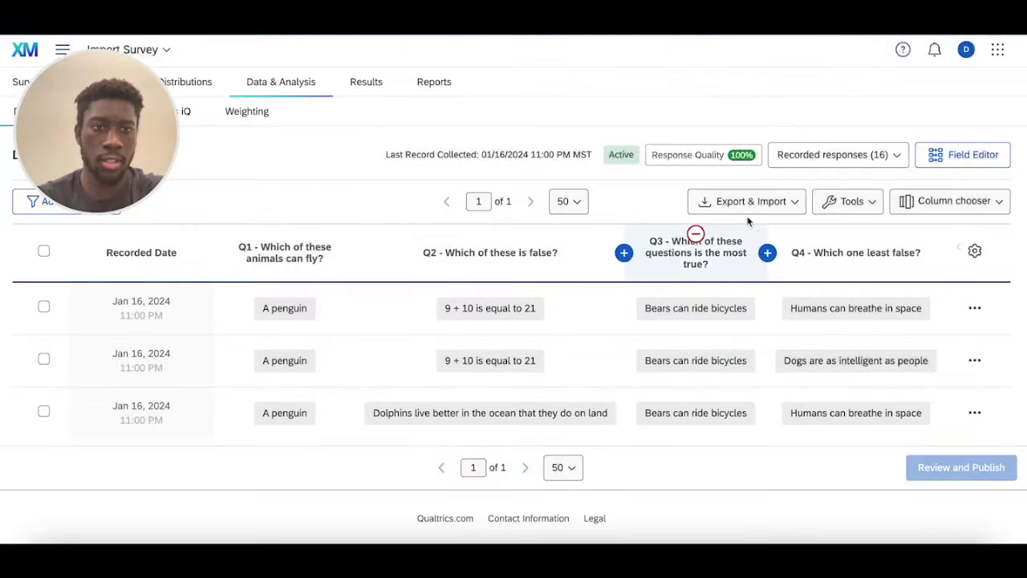
pyautogui.click(745, 201)
pyautogui.click(735, 264)
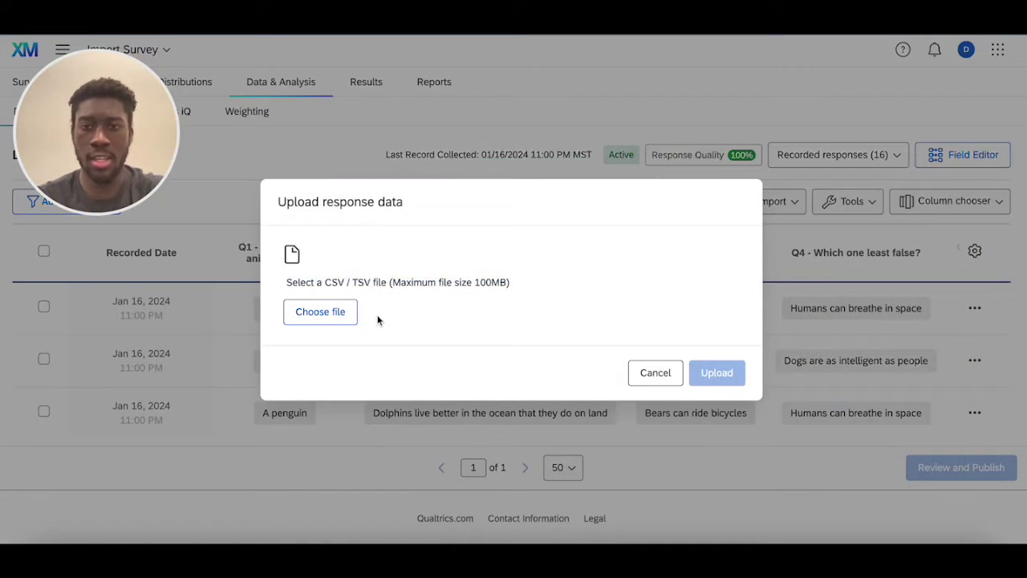
pyautogui.click(317, 310)
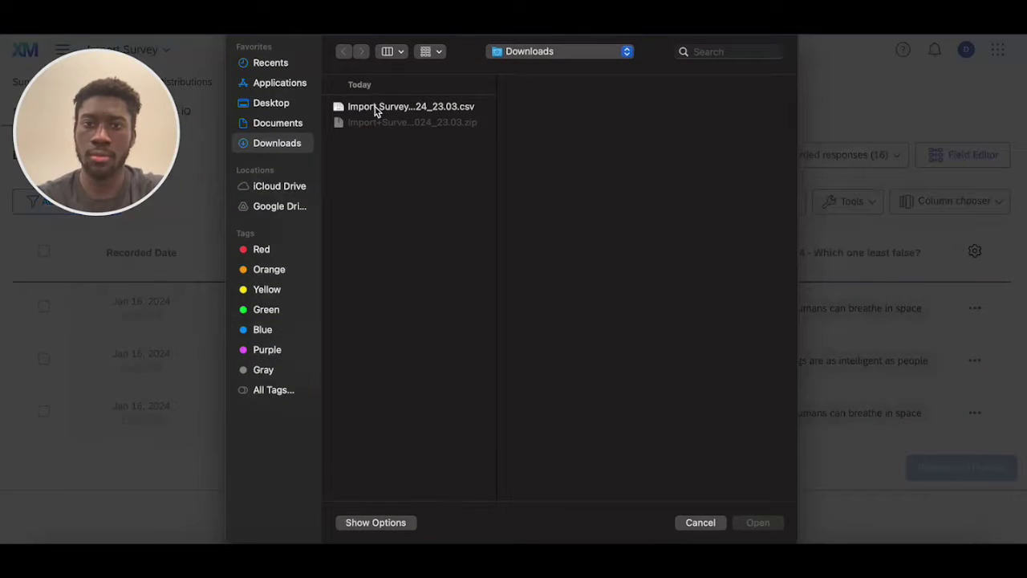
pyautogui.doubleClick(375, 107)
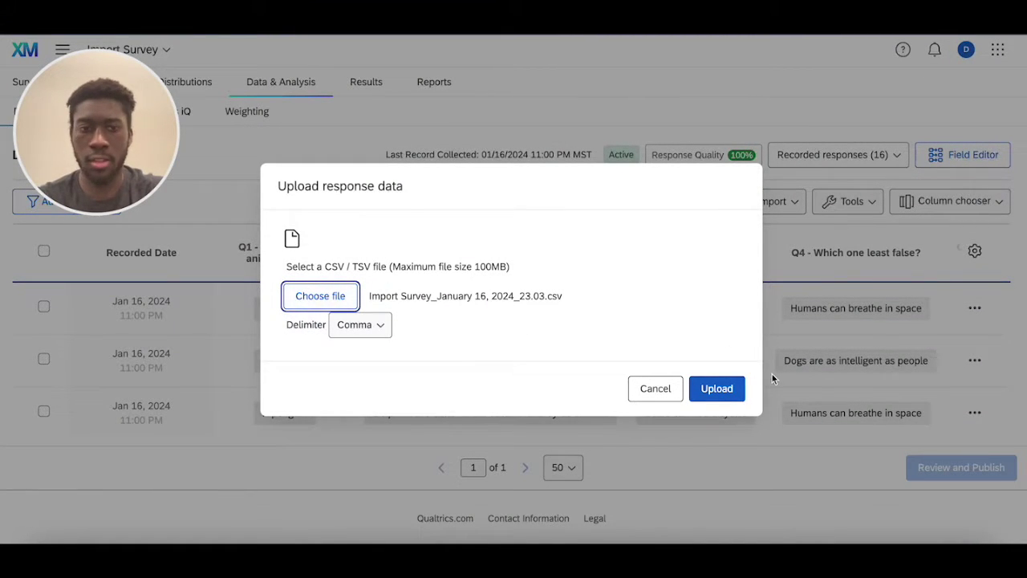
pyautogui.click(717, 391)
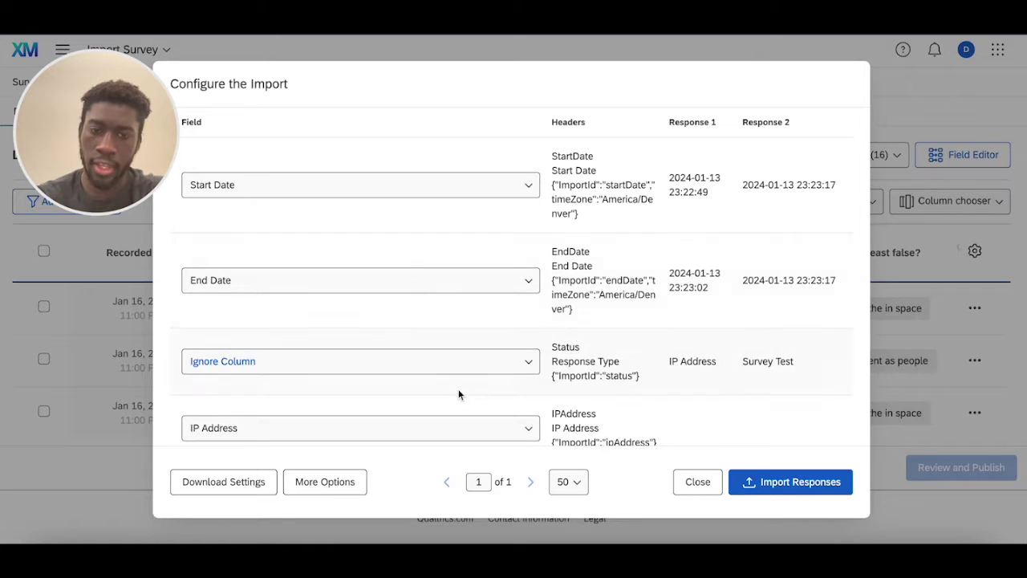
# Step: Check the Start Date, End Date and IP Address column mappings, then run Import Responses
pyautogui.scroll(-2, 458, 392)
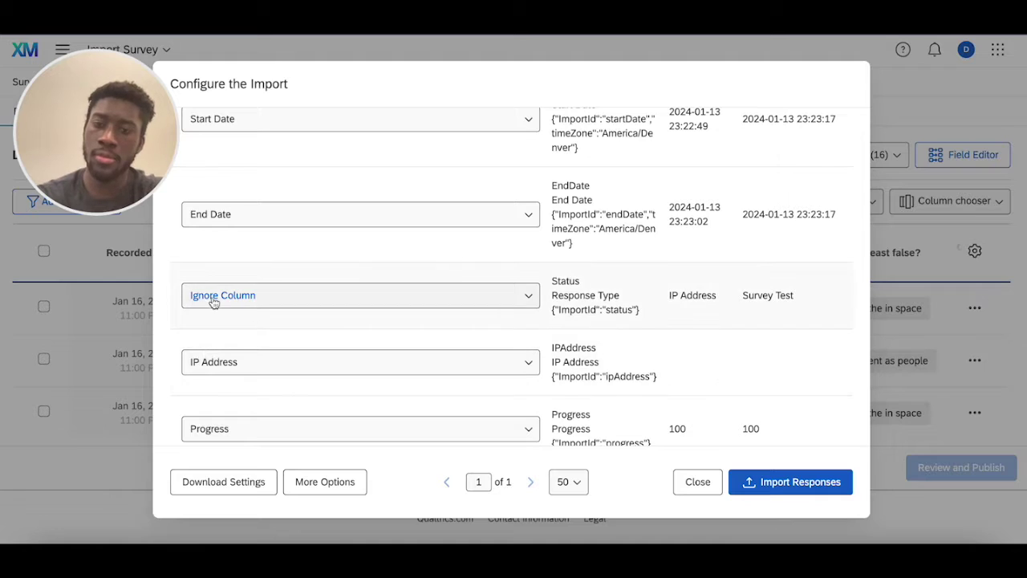
pyautogui.scroll(-10, 403, 338)
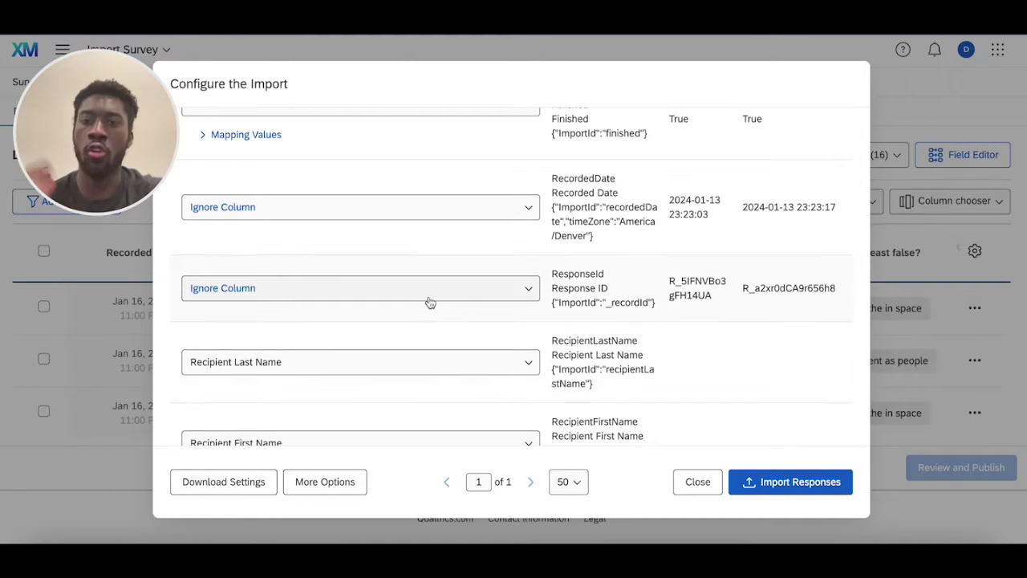
pyautogui.scroll(5, 523, 327)
pyautogui.scroll(5, 523, 327)
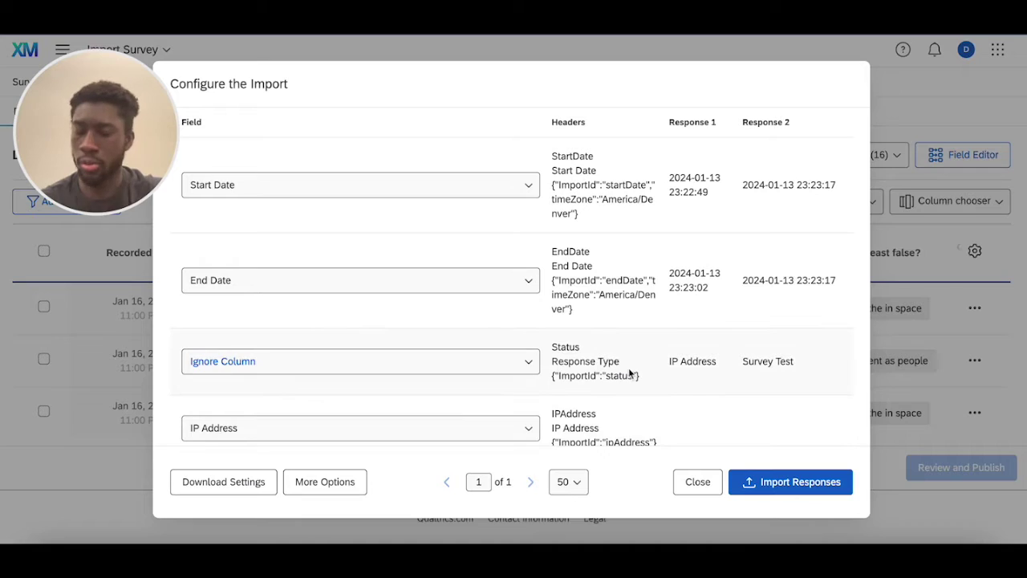
pyautogui.scroll(-5, 628, 371)
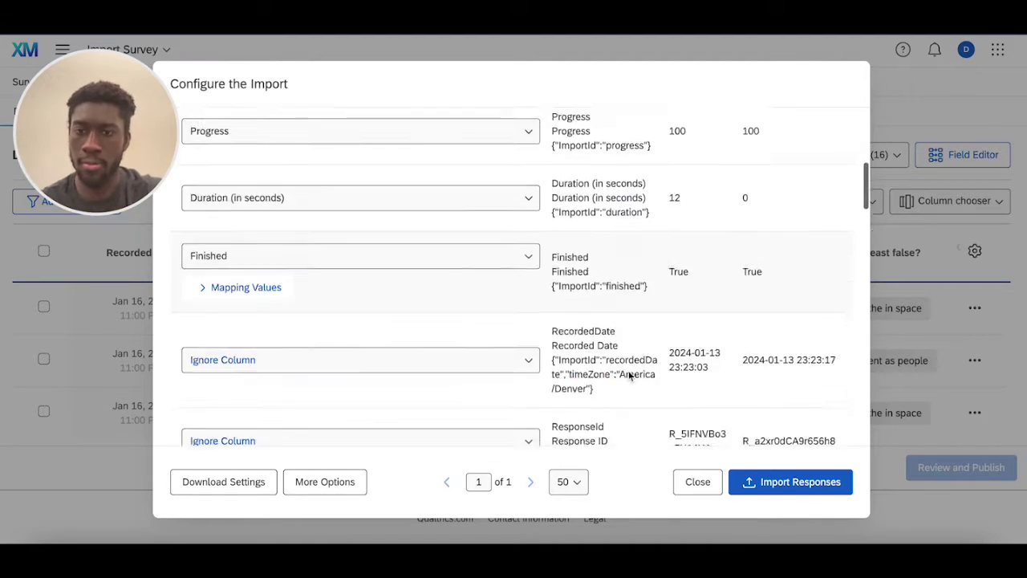
pyautogui.scroll(-1, 628, 375)
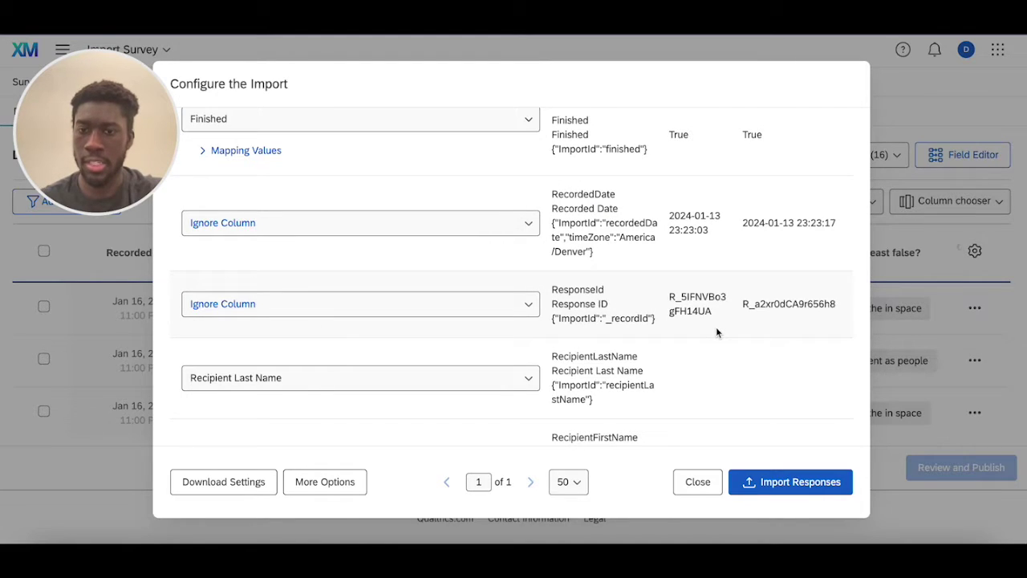
pyautogui.scroll(-20, 717, 332)
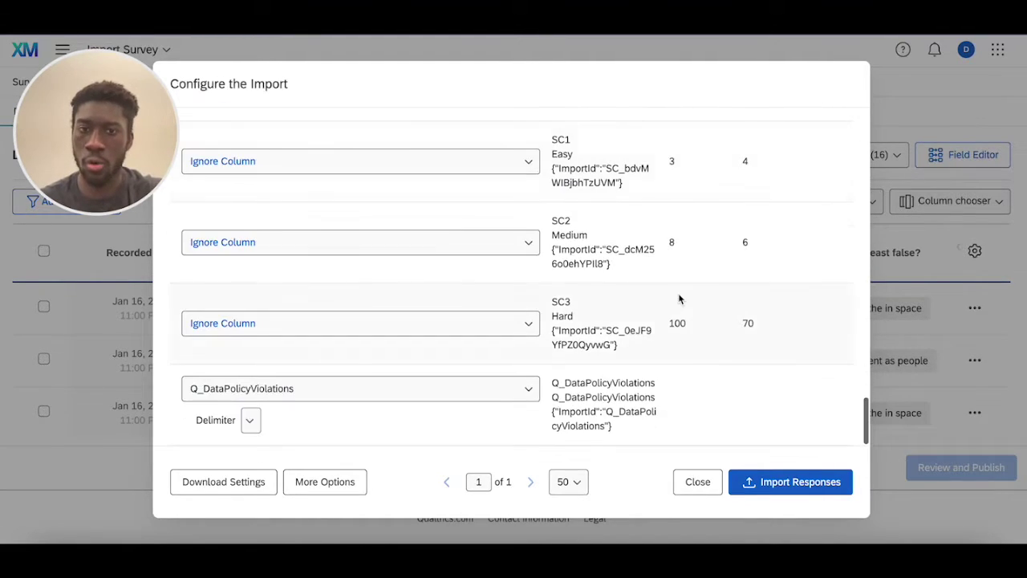
pyautogui.scroll(3, 679, 298)
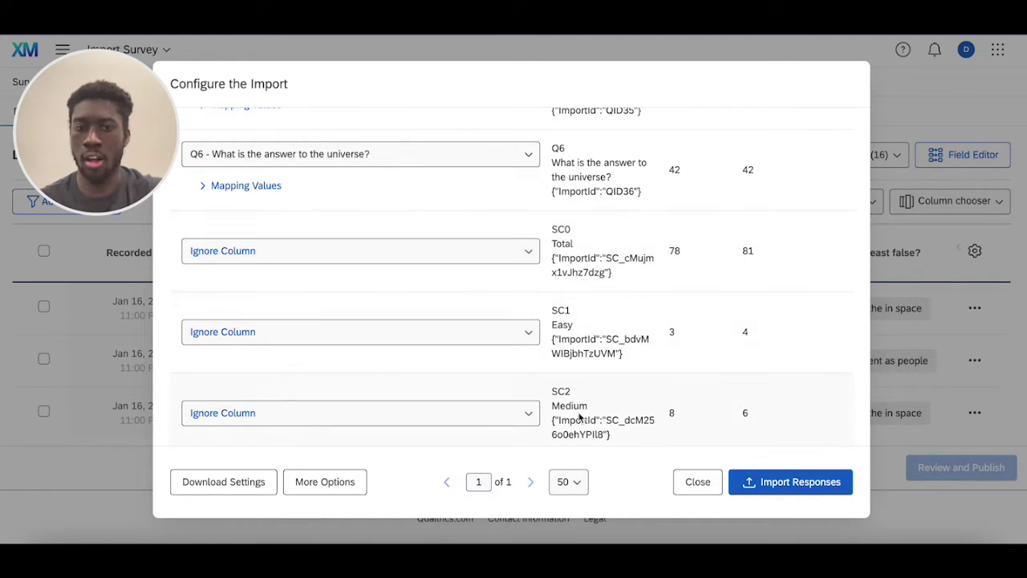
pyautogui.scroll(-1, 580, 415)
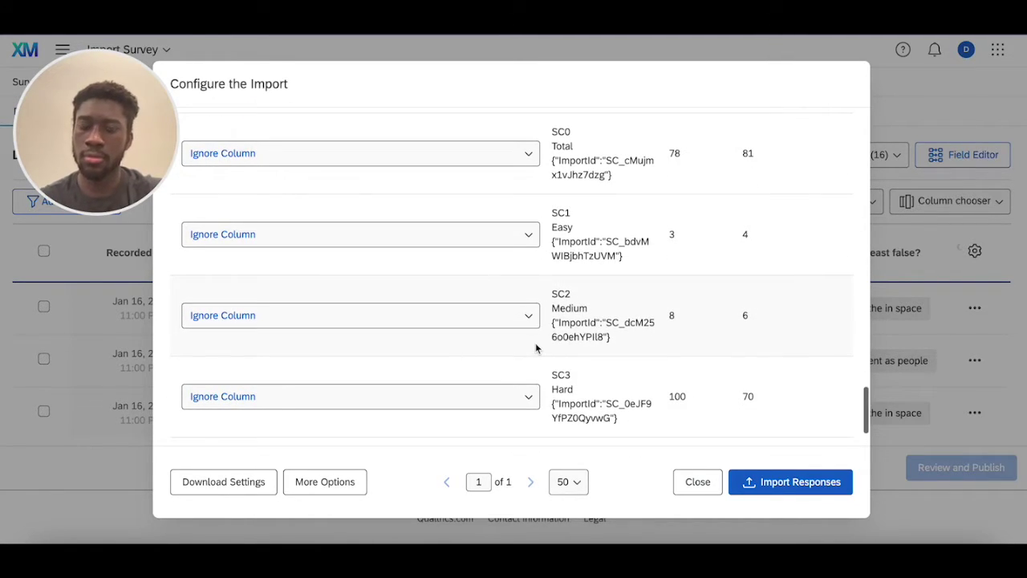
pyautogui.scroll(-1, 535, 345)
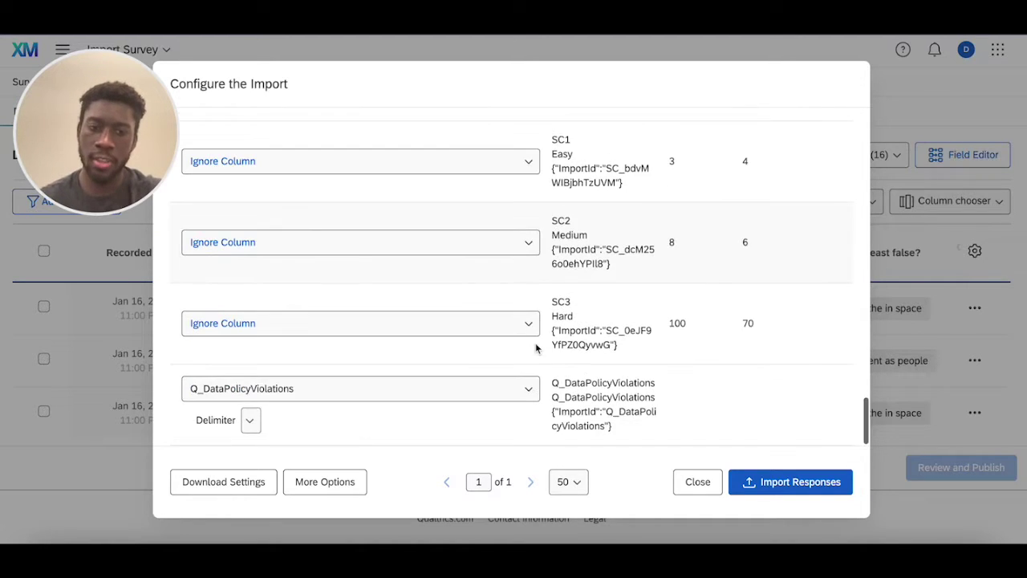
pyautogui.click(760, 484)
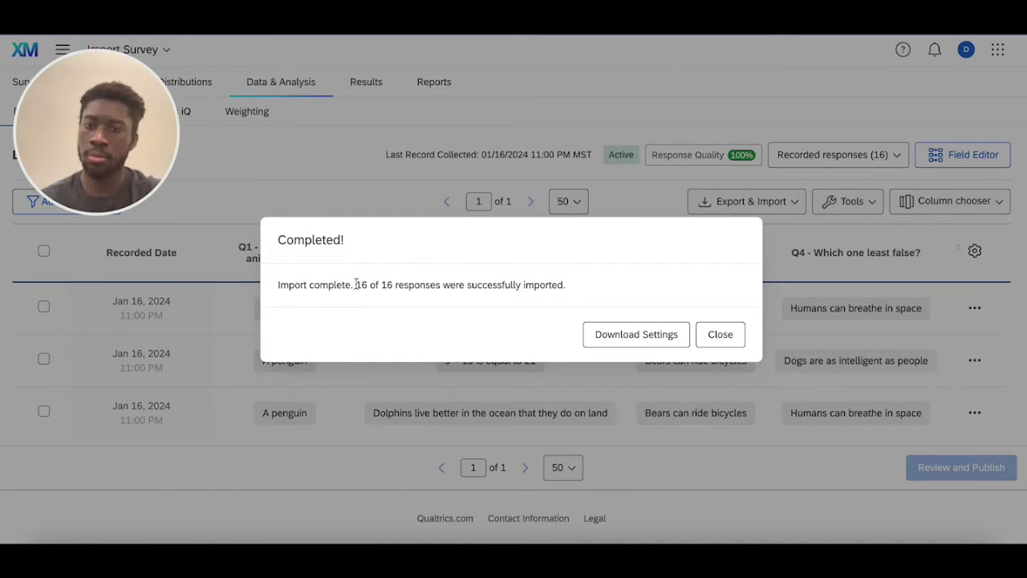
# Step: Dismiss the Completed! import message, then launch Numbers and a Finder window
pyautogui.click(720, 333)
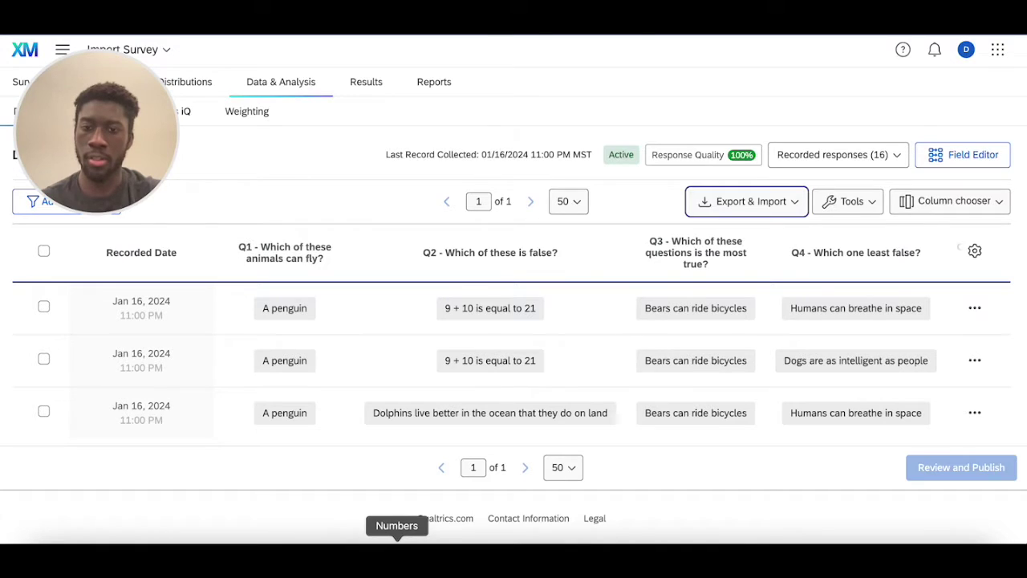
pyautogui.click(397, 558)
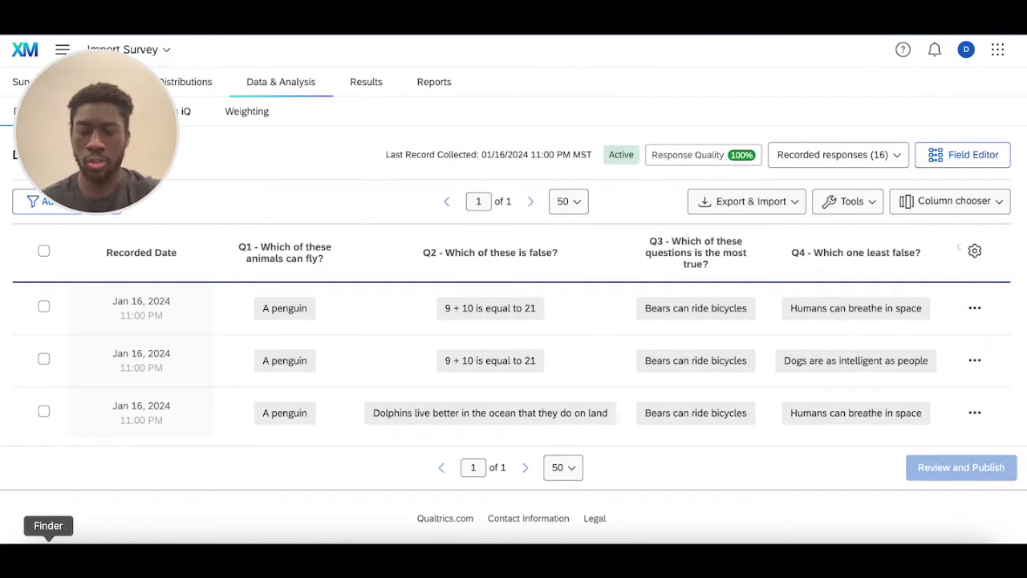
pyautogui.click(48, 558)
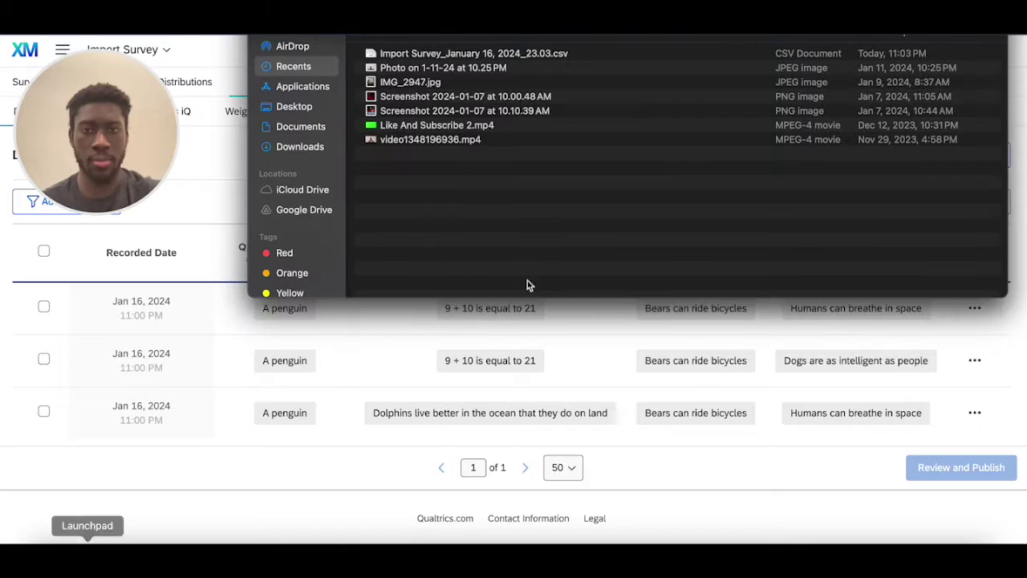
# Step: Open the exported CSV from Downloads in Numbers, delete header rows 2–3, then undo the deletion
pyautogui.click(299, 148)
pyautogui.doubleClick(451, 53)
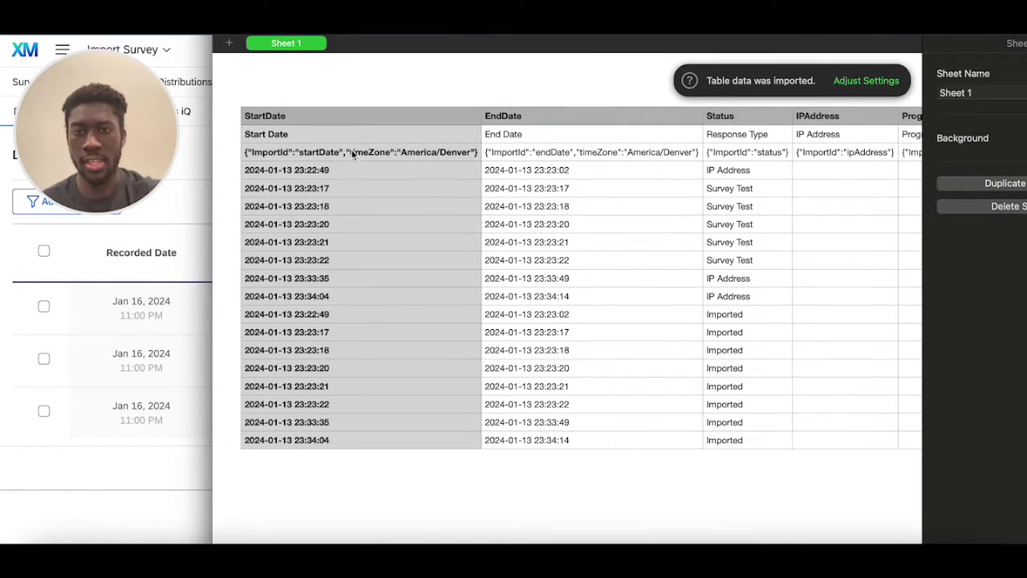
pyautogui.click(351, 151)
pyautogui.keyDown('shift'); pyautogui.click(346, 156); pyautogui.keyUp('shift')
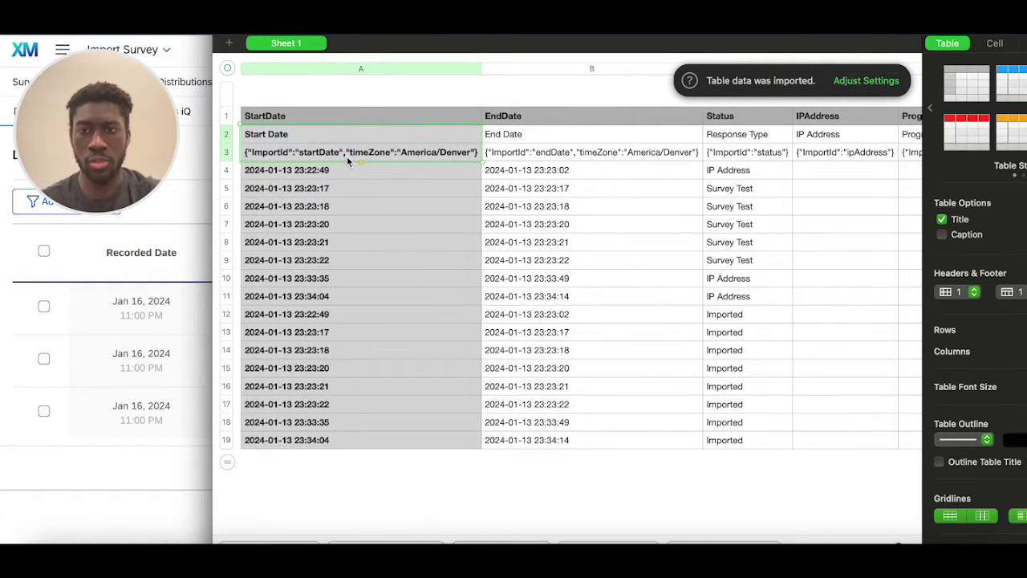
pyautogui.rightClick(347, 156)
pyautogui.click(391, 199)
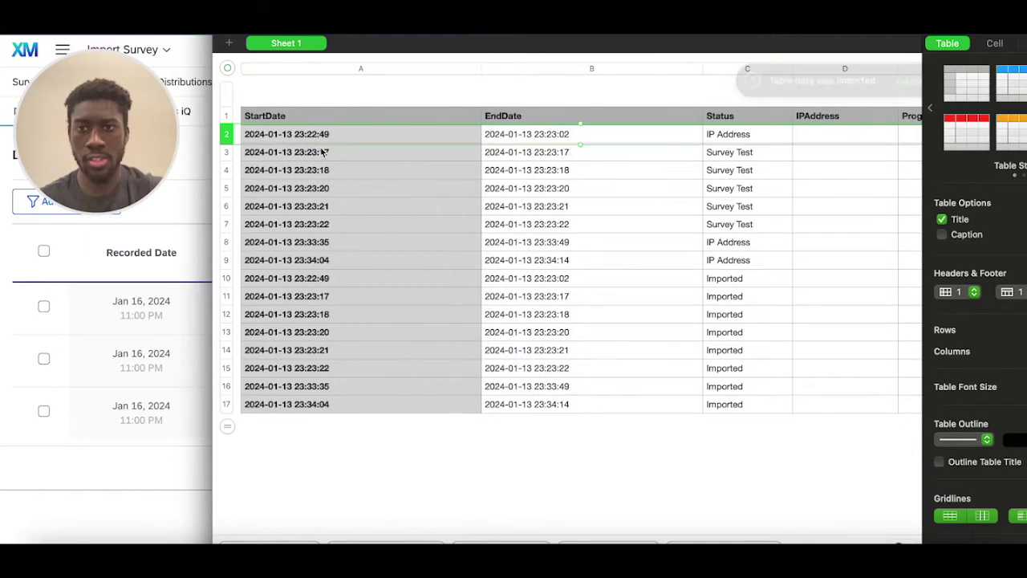
pyautogui.press('super+z')
# Step: Inspect the Start Date and EndDate cells, then select the extra header rows 2 and 3
pyautogui.click(334, 159)
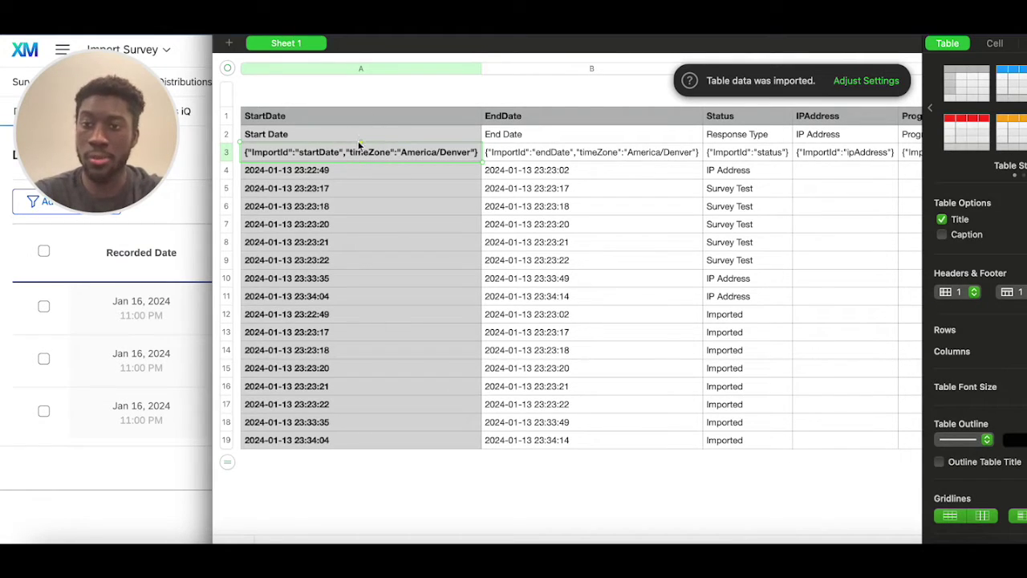
pyautogui.click(367, 138)
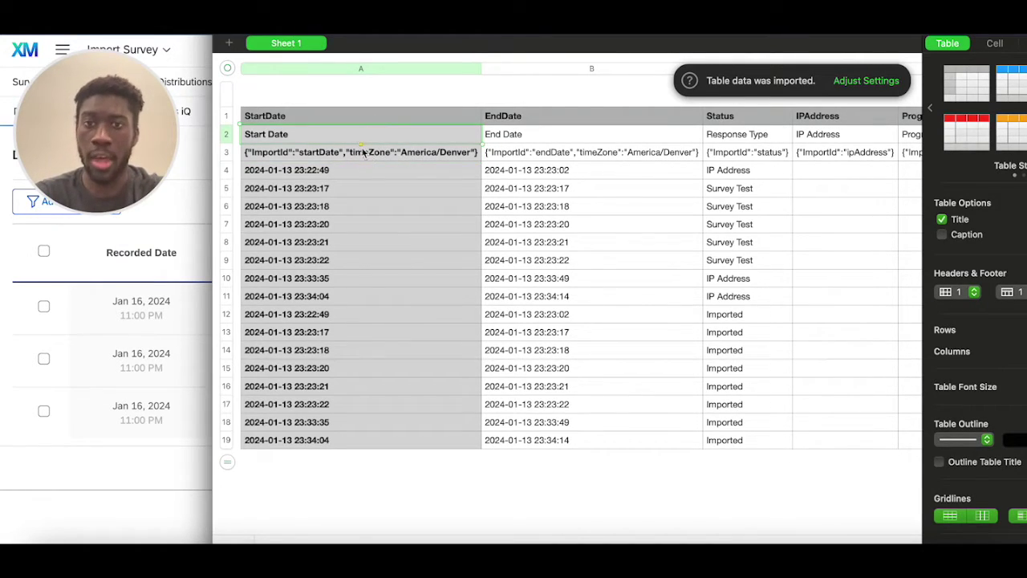
pyautogui.hscroll(4, 431, 157)
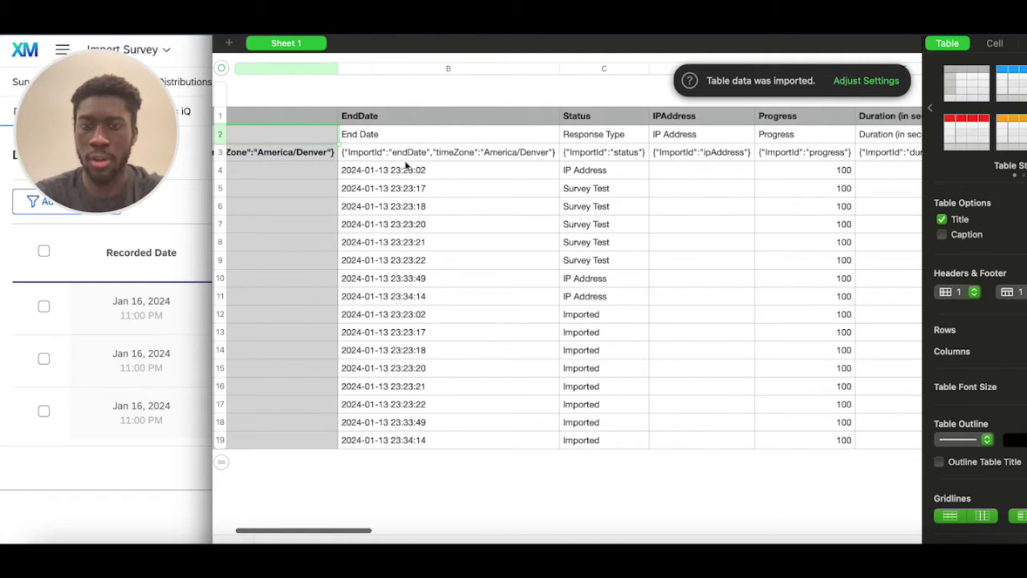
pyautogui.hscroll(-4, 419, 164)
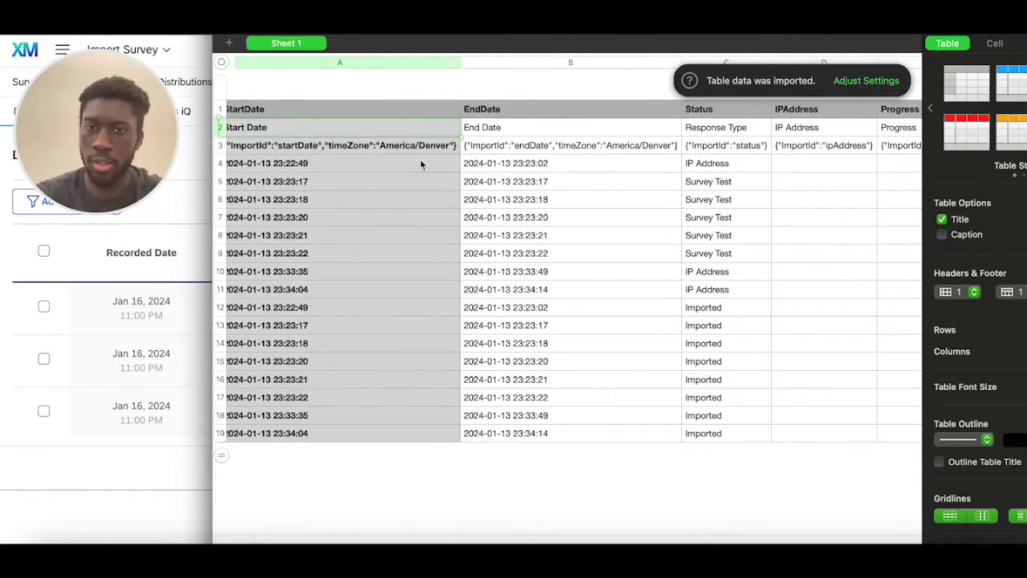
pyautogui.hscroll(-1, 420, 164)
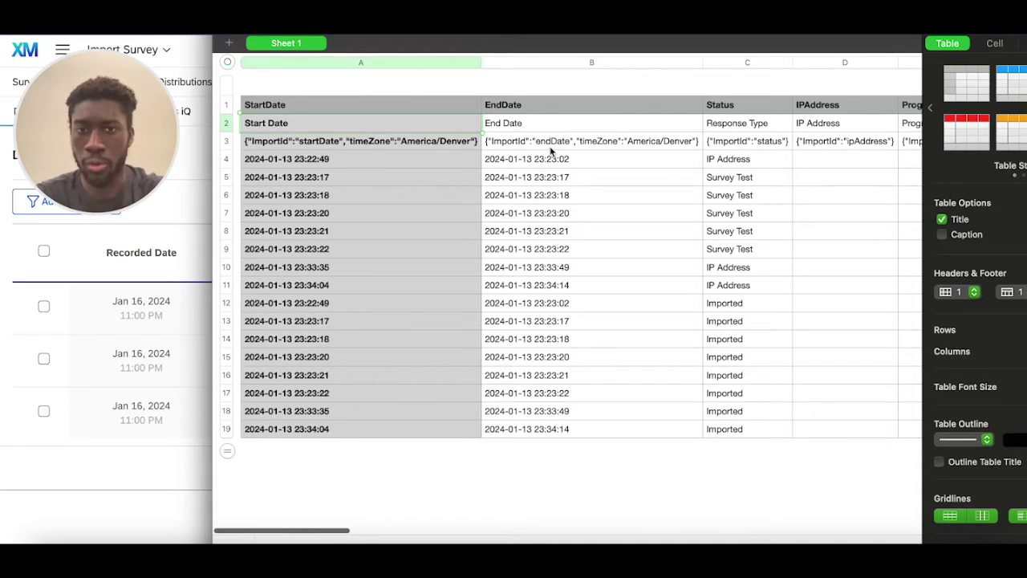
pyautogui.click(523, 162)
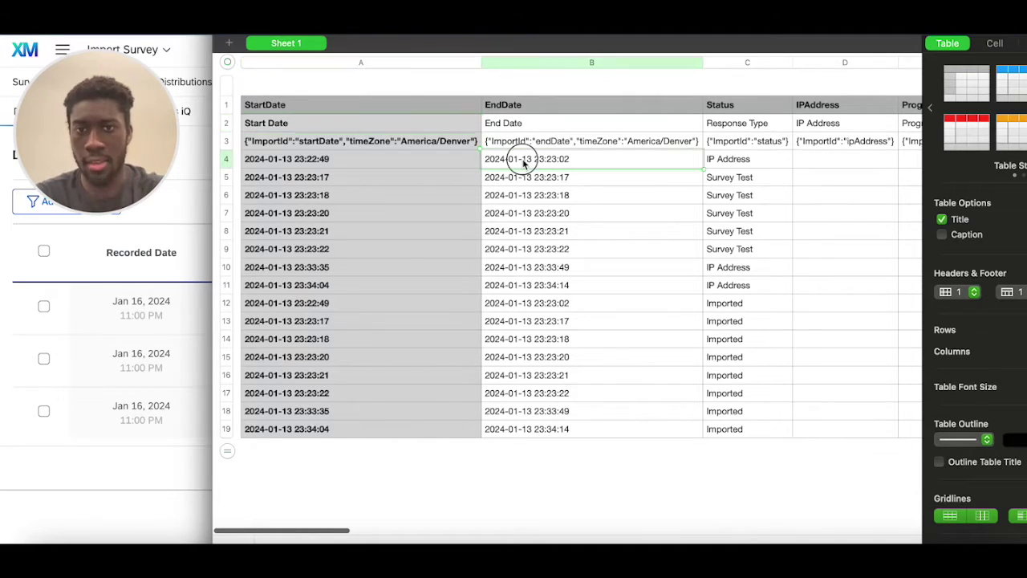
pyautogui.moveTo(523, 162); pyautogui.dragTo(568, 434)
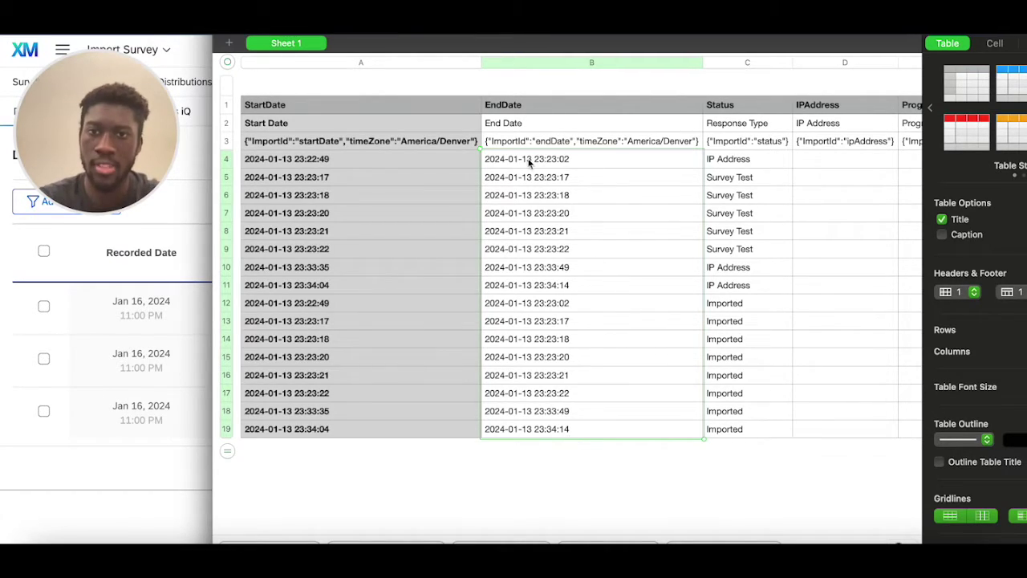
pyautogui.click(531, 127)
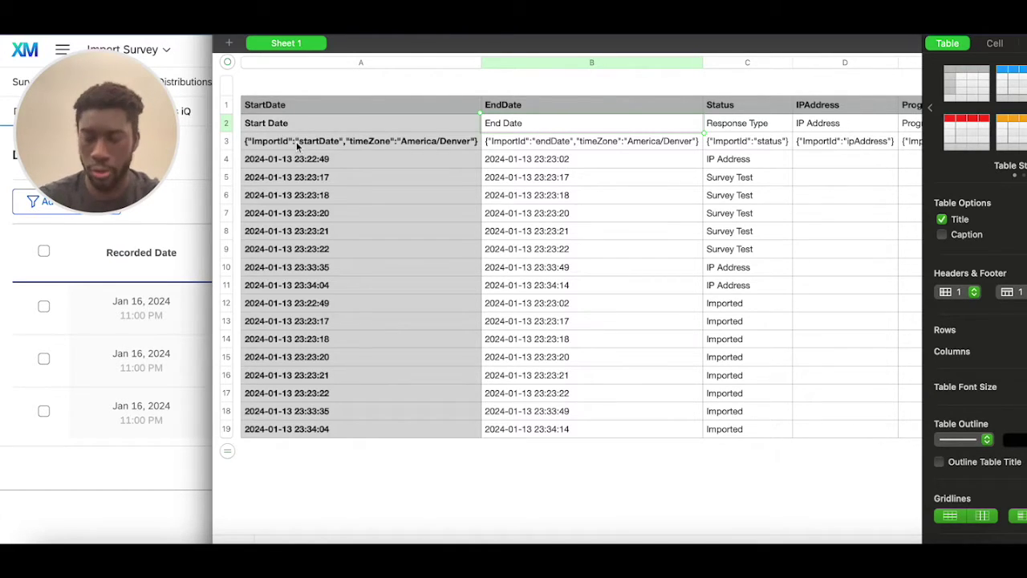
pyautogui.click(299, 122)
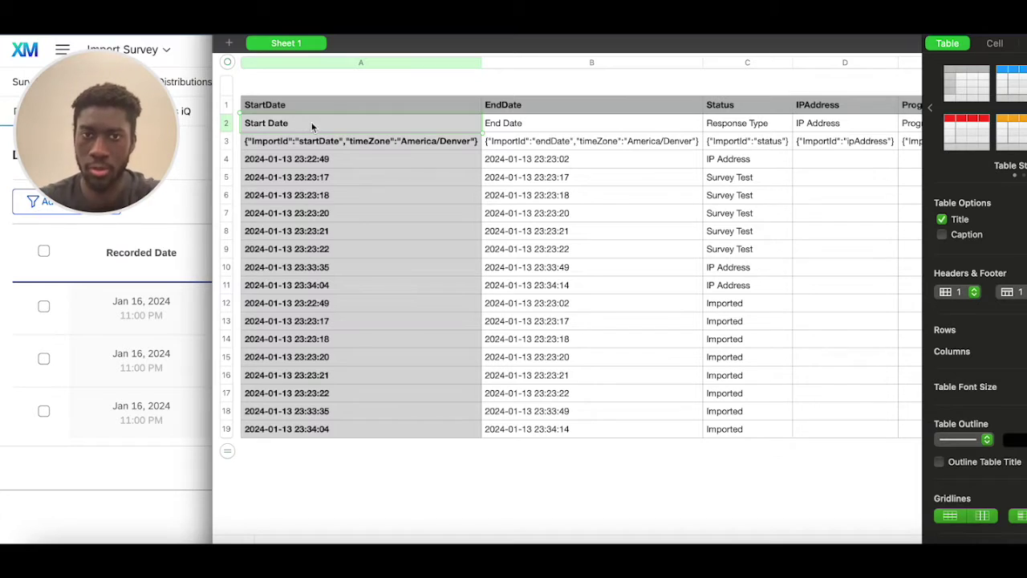
pyautogui.moveTo(310, 122); pyautogui.dragTo(311, 141)
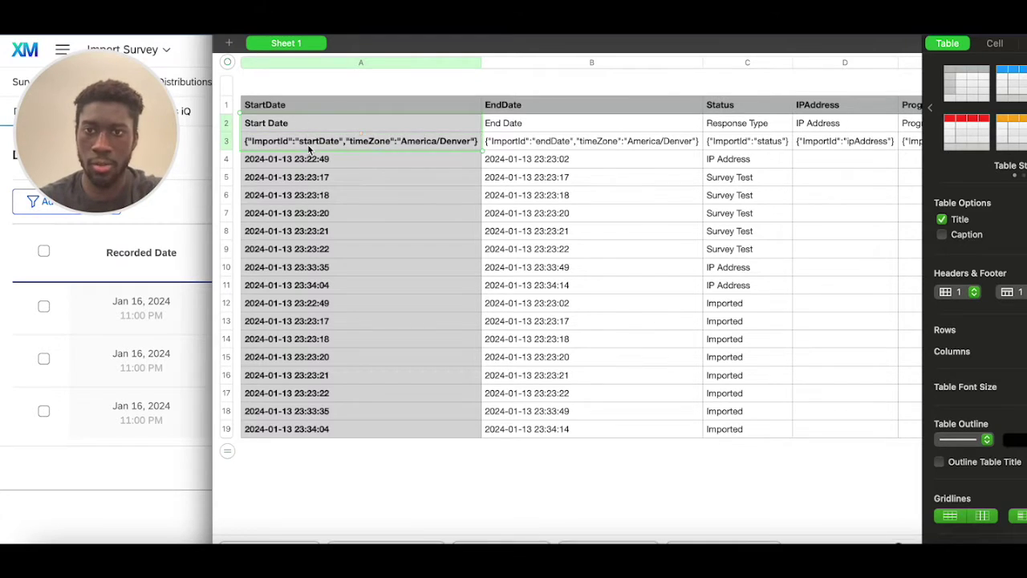
pyautogui.rightClick(311, 142)
# Step: Delete header rows 2–3 and scroll across the remaining 16 response rows
pyautogui.click(358, 200)
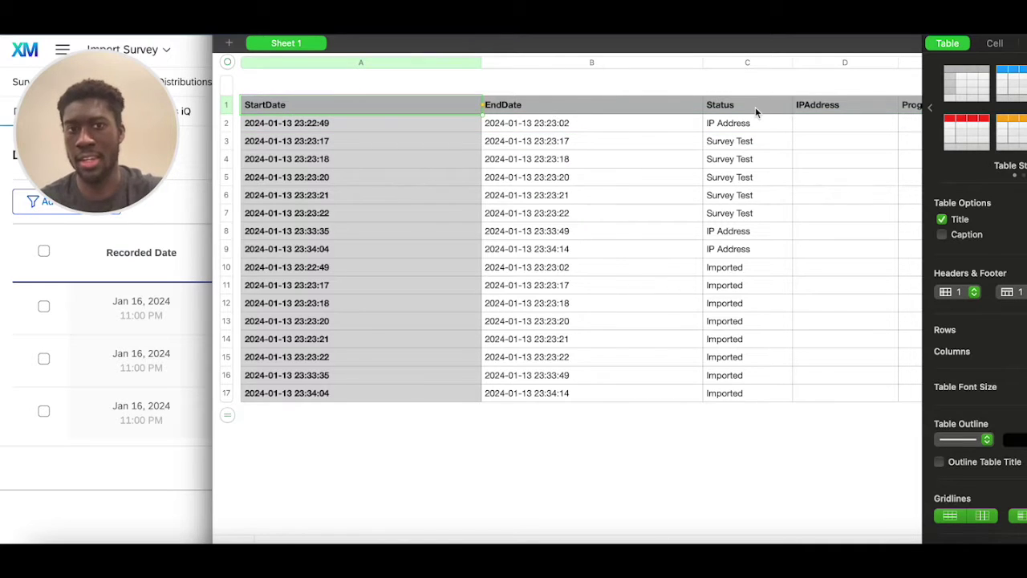
pyautogui.hscroll(10, 755, 106)
pyautogui.hscroll(5, 755, 107)
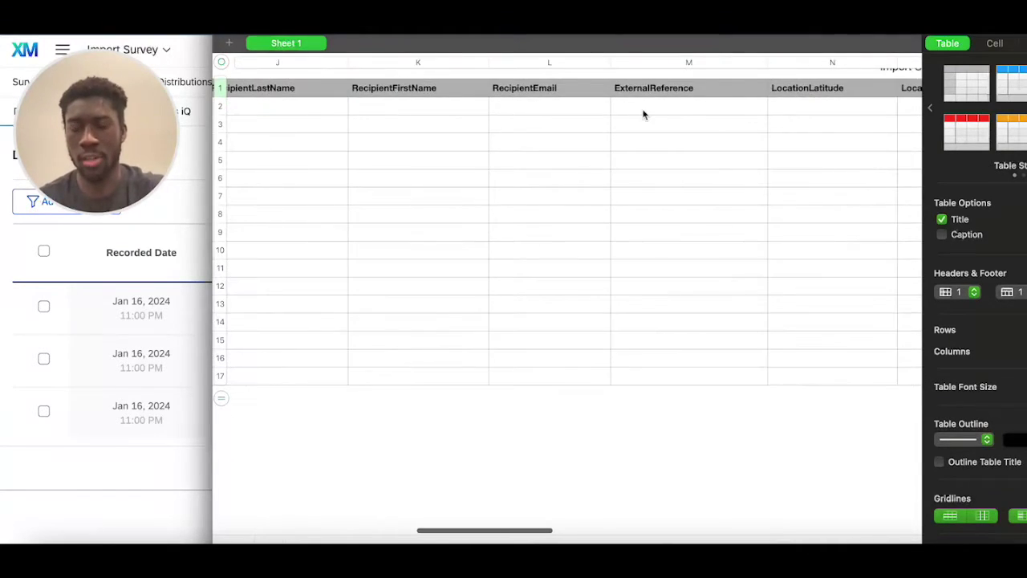
pyautogui.hscroll(-15, 642, 112)
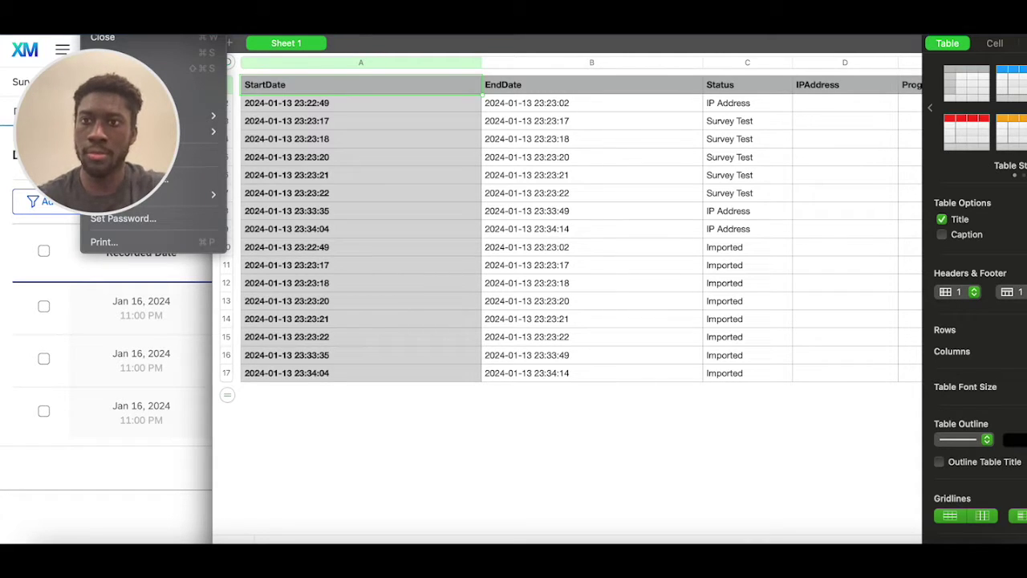
pyautogui.moveTo(128, 96); pyautogui.dragTo(979, 66)
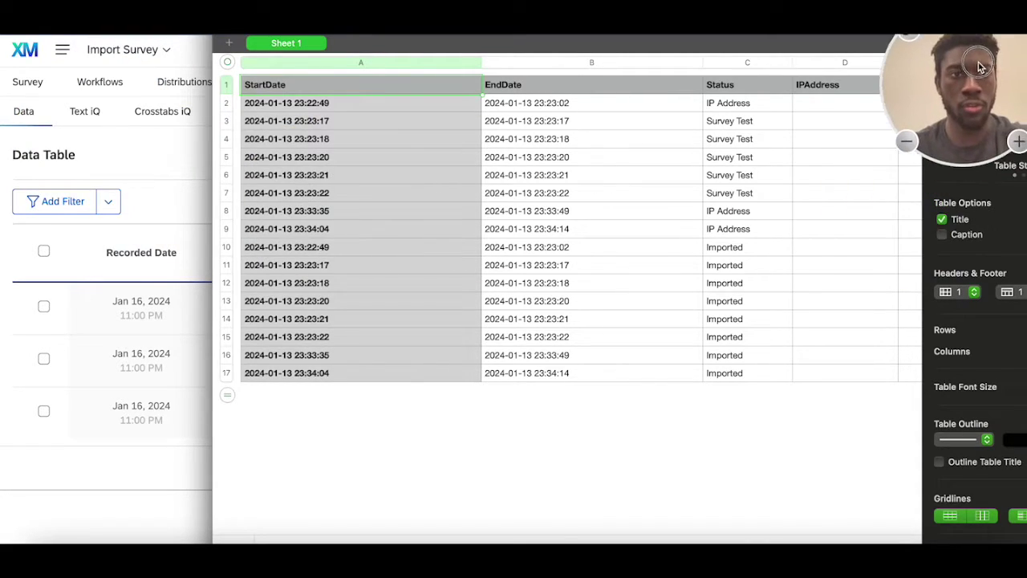
pyautogui.click(100, 34)
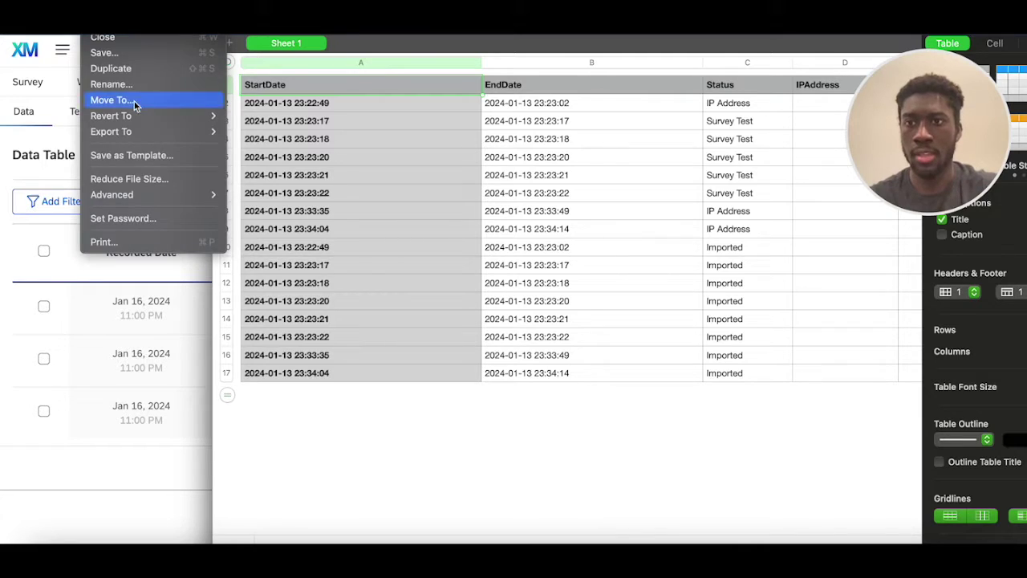
# Step: Export the trimmed table to Downloads as a CSV named Test 1
pyautogui.moveTo(137, 132)
pyautogui.click(265, 163)
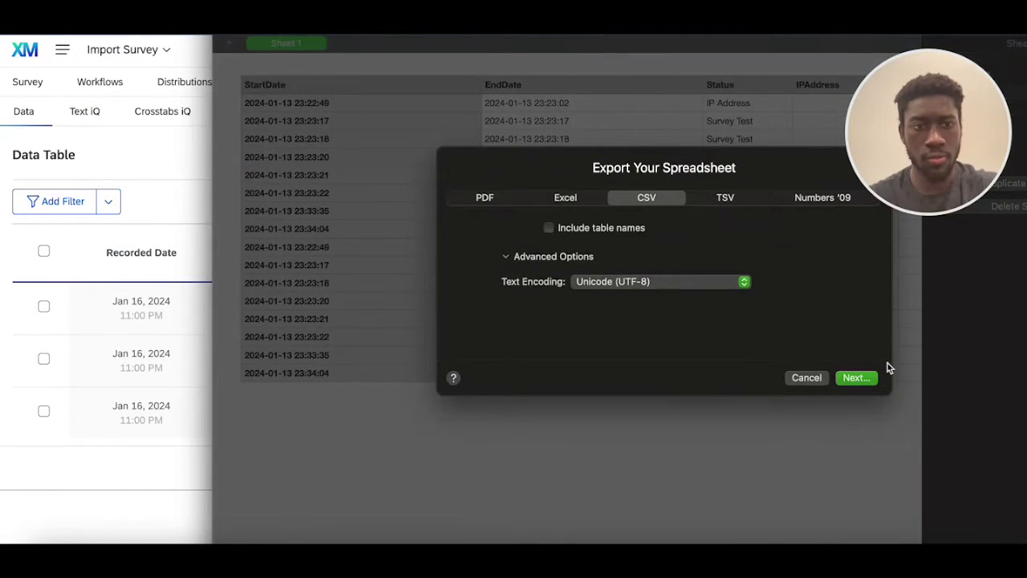
pyautogui.click(865, 374)
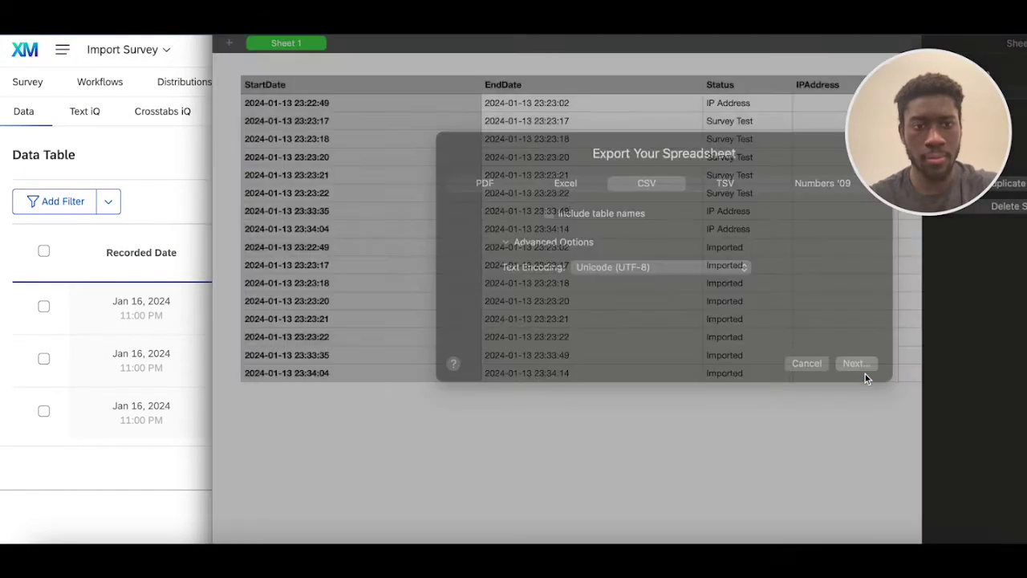
pyautogui.write('Tes')
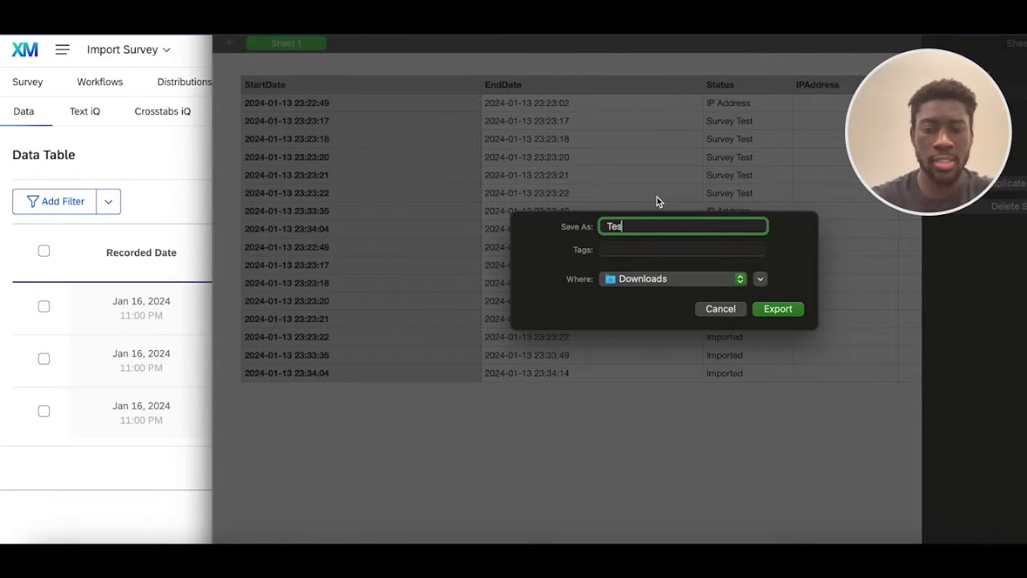
pyautogui.write('t 1')
pyautogui.click(778, 309)
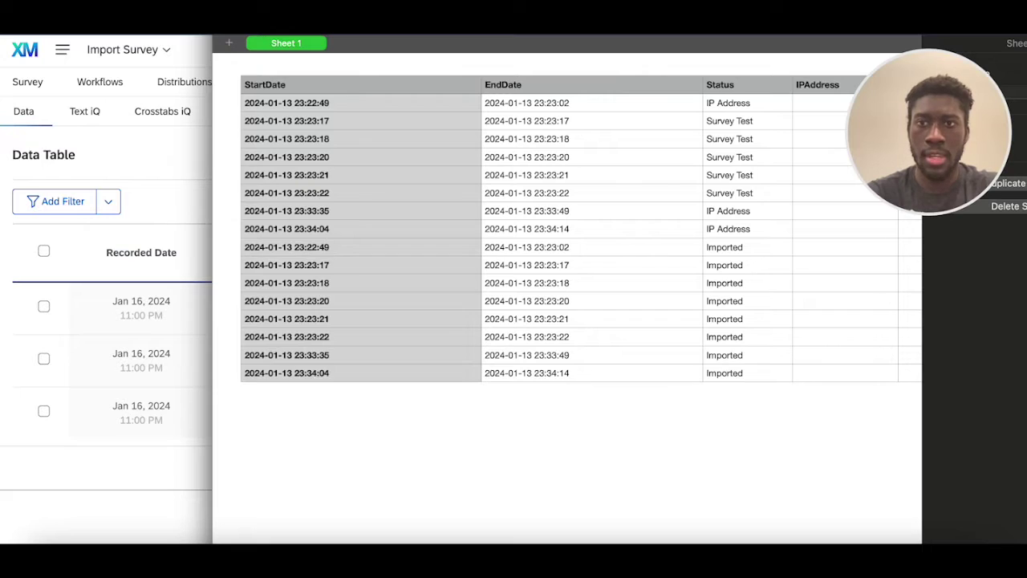
# Step: Close the spreadsheet, saving the workbook as Test 1
pyautogui.press('super+w')
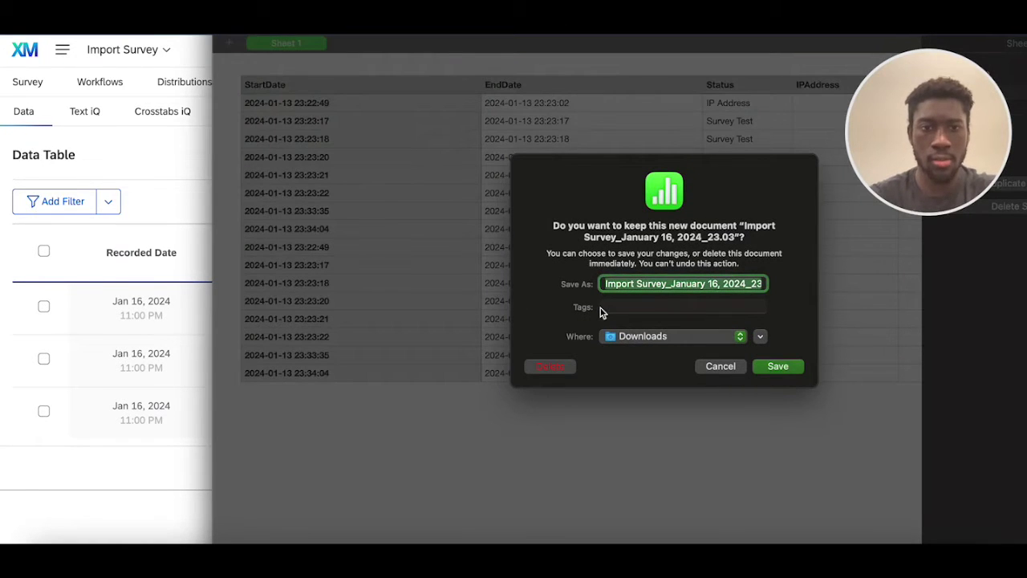
pyautogui.write('Test 1')
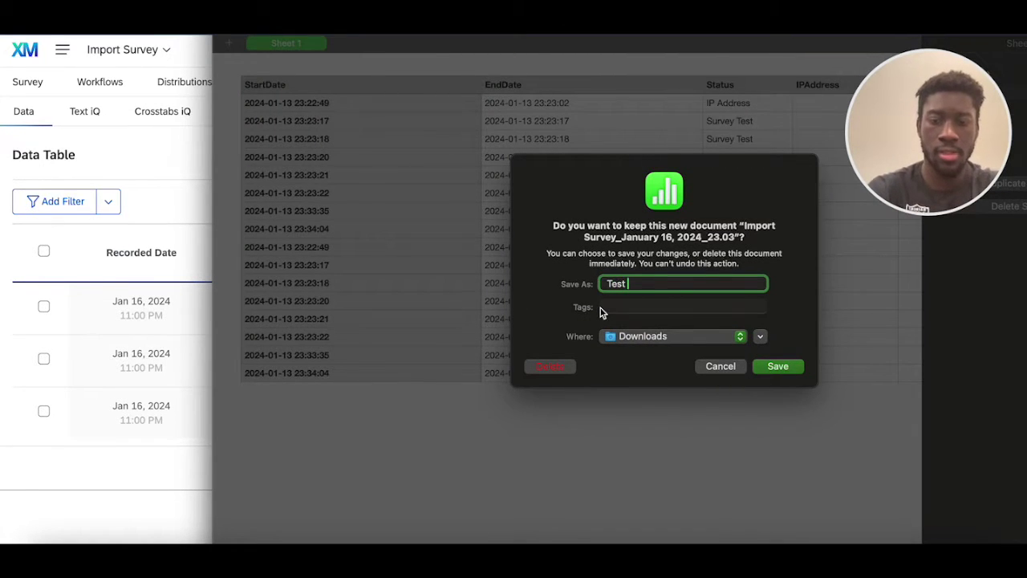
pyautogui.click(782, 368)
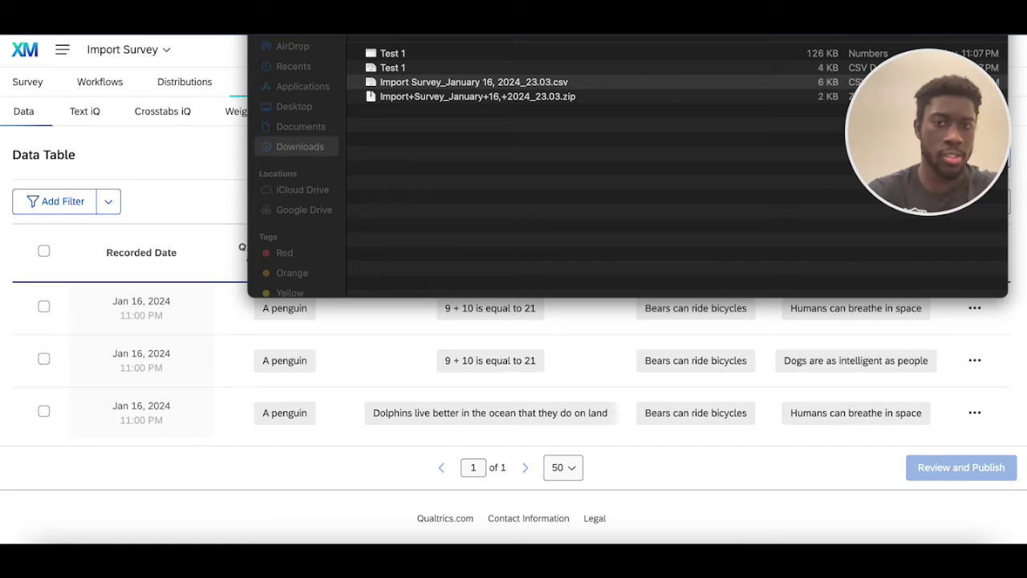
# Step: Upload Test 1.csv from Downloads to the survey as response data
pyautogui.press('super+Tab')
pyautogui.click(762, 198)
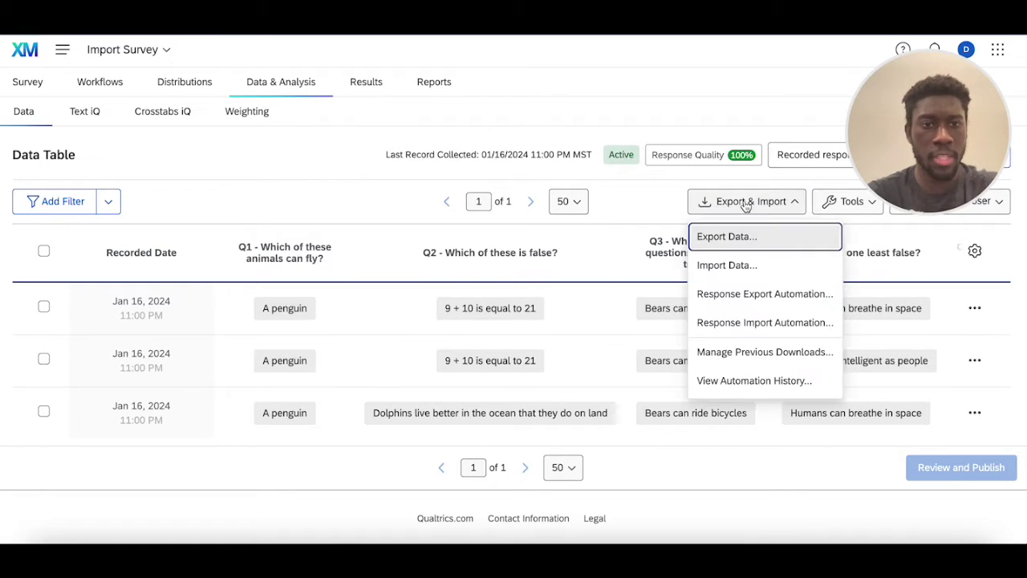
pyautogui.click(737, 263)
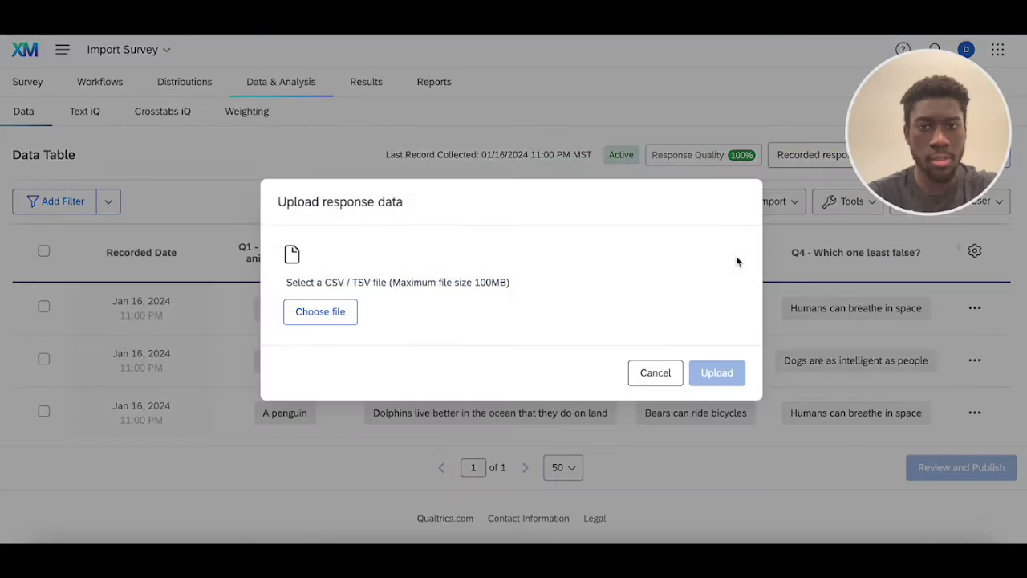
pyautogui.click(321, 312)
pyautogui.click(367, 139)
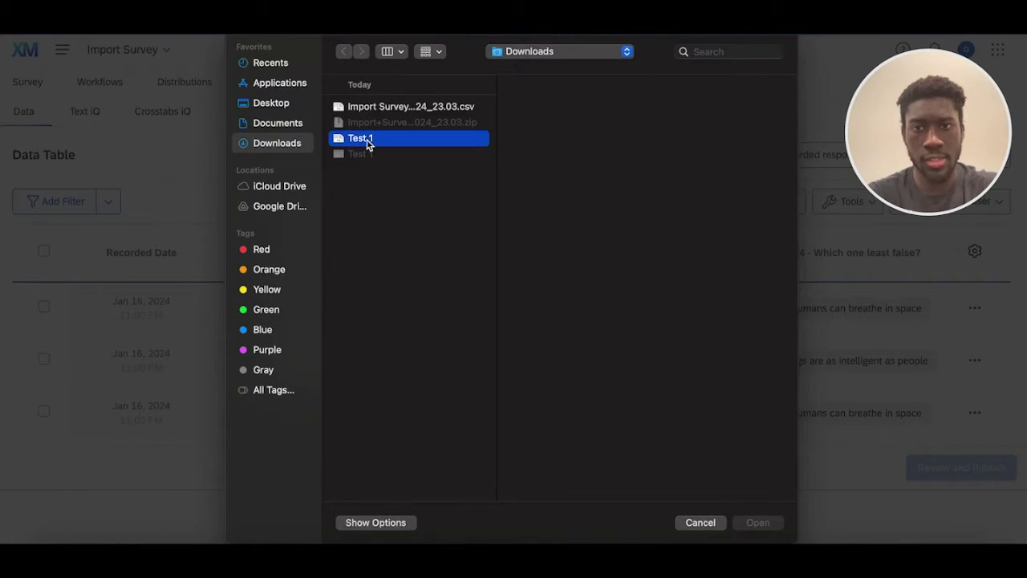
pyautogui.doubleClick(368, 139)
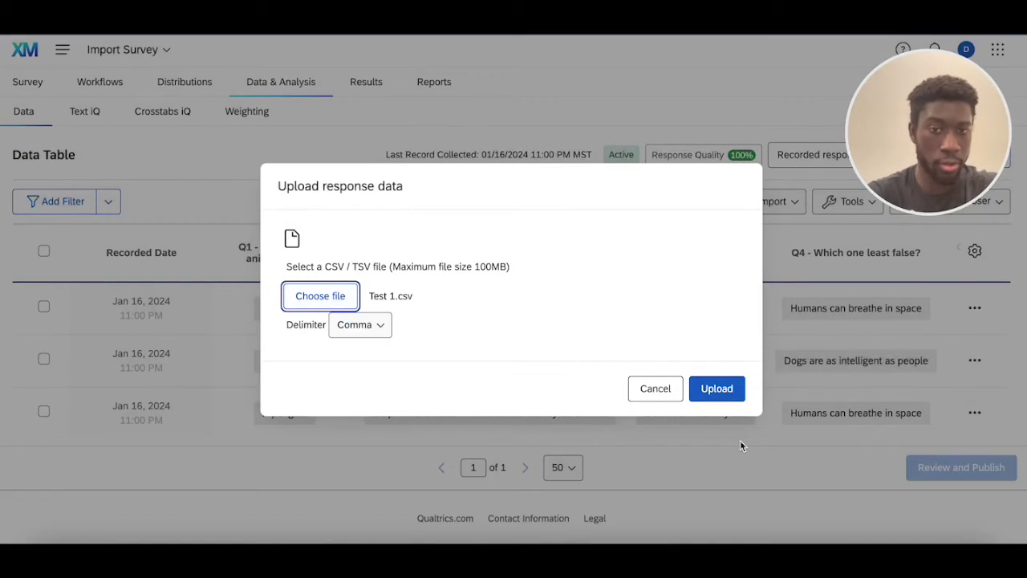
pyautogui.click(719, 397)
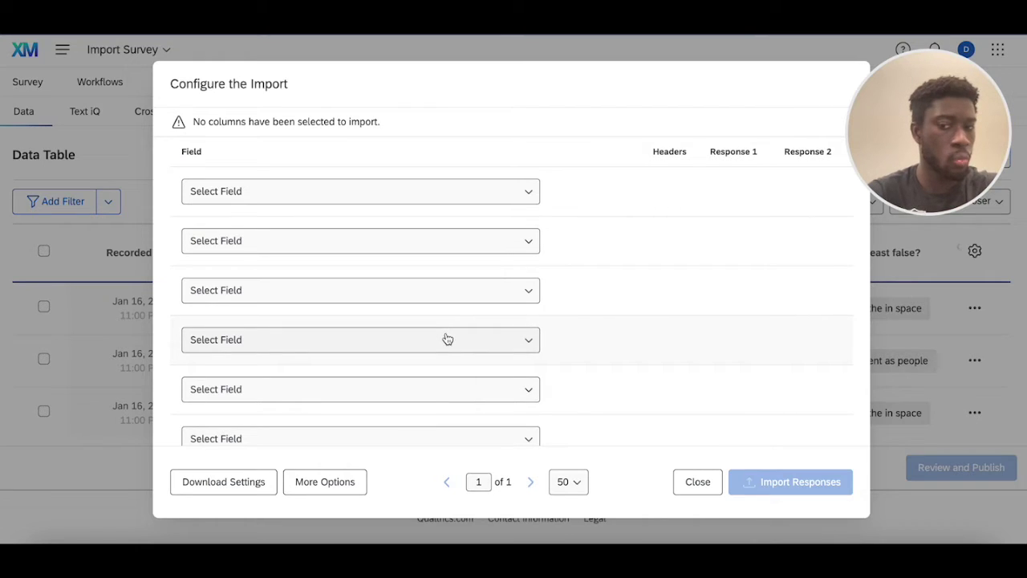
pyautogui.scroll(-5, 667, 351)
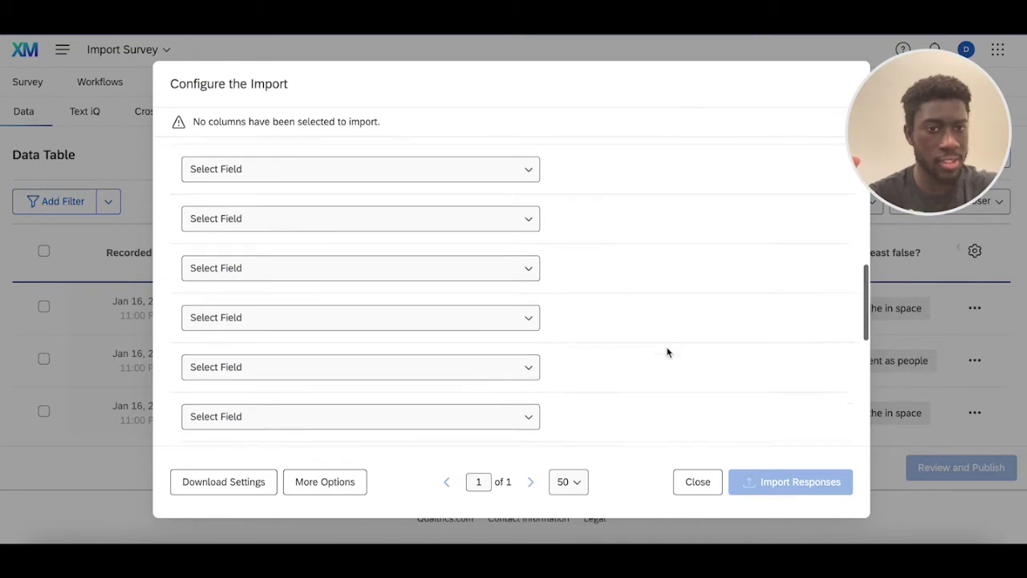
pyautogui.scroll(5, 619, 316)
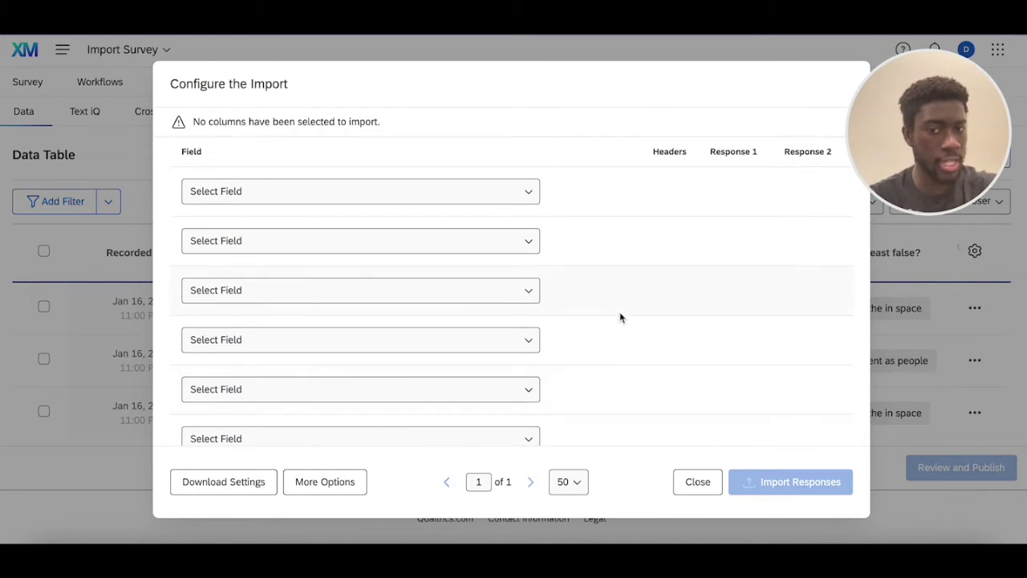
pyautogui.scroll(-3, 469, 302)
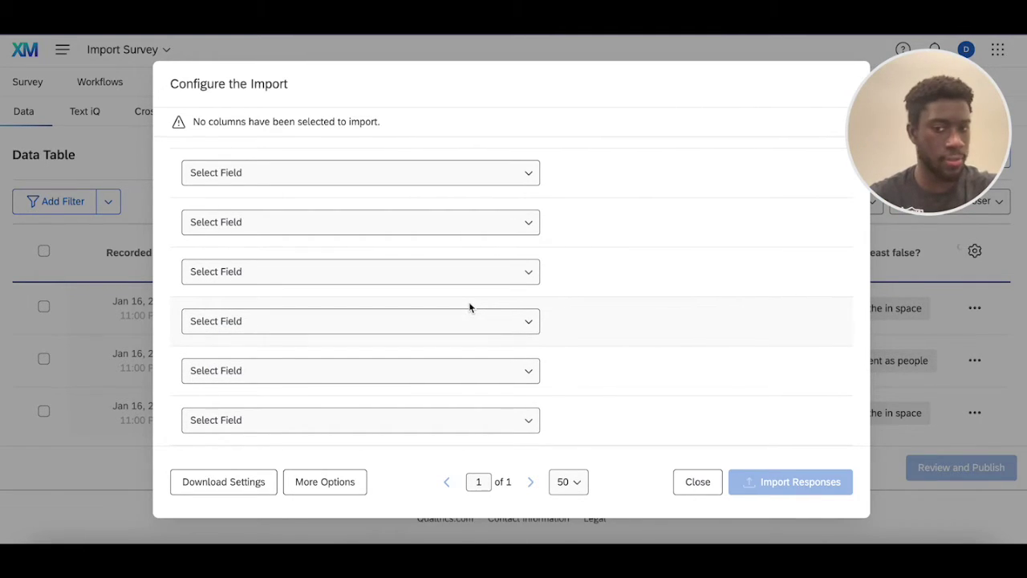
pyautogui.scroll(5, 451, 142)
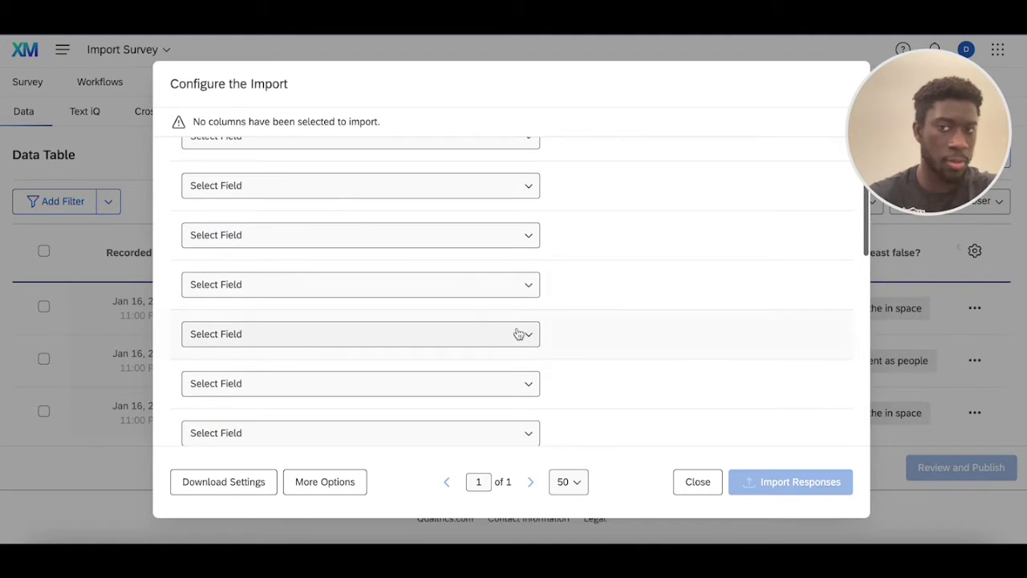